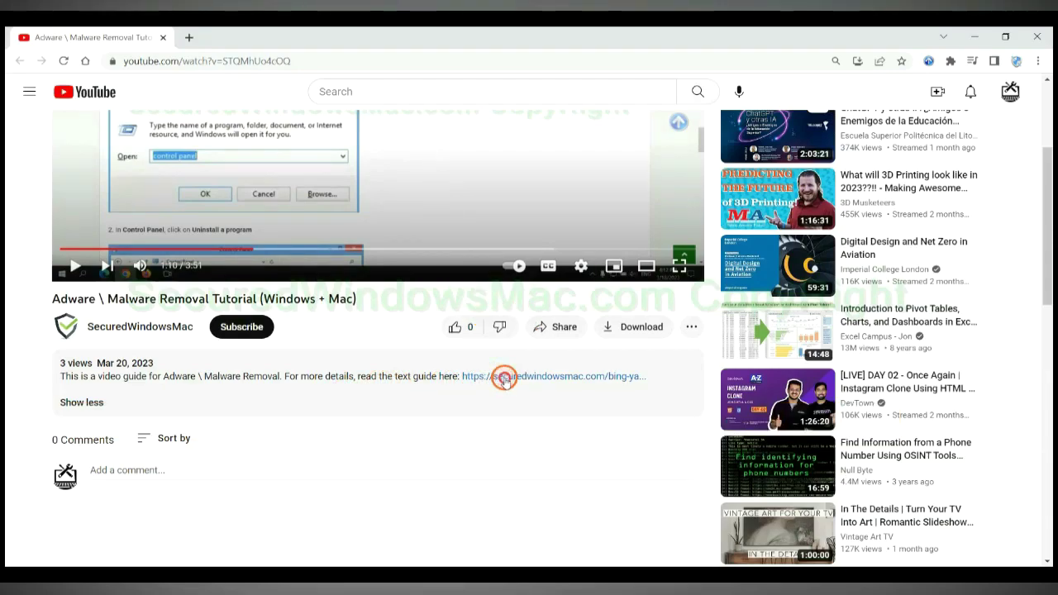
Step: Open the securedwindowsmac.com Bing/Yahoo redirect removal guide from the video description in a new tab
left_click(504, 379)
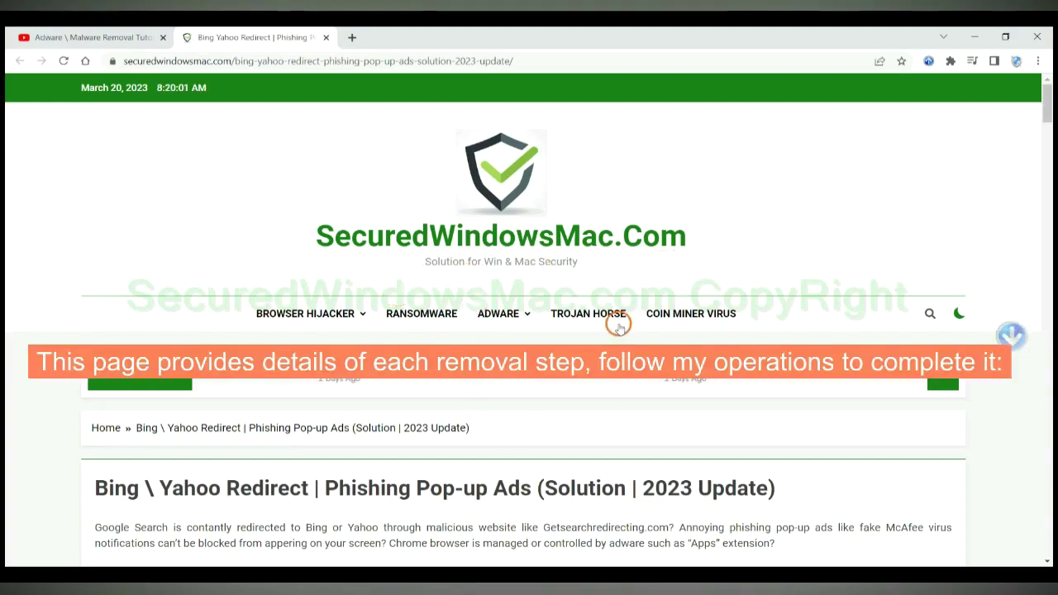
Step: Scroll past the Instant Automatic Removal heading to the SpyHunter download buttons for Windows and Mac
scroll(619, 324, "down", 10)
scroll(576, 368, "down", 8)
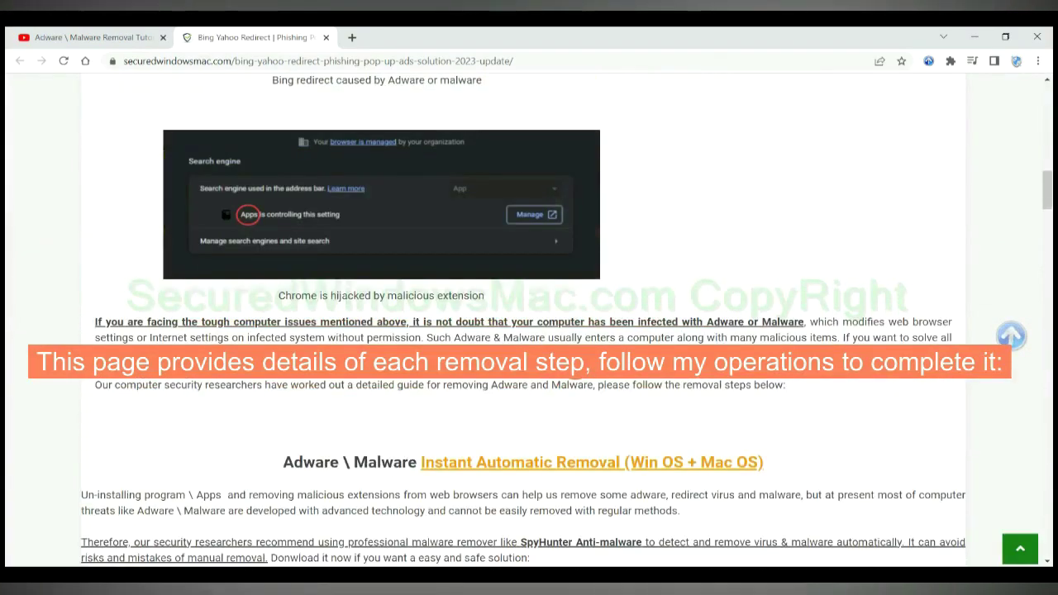
scroll(576, 368, "down", 1)
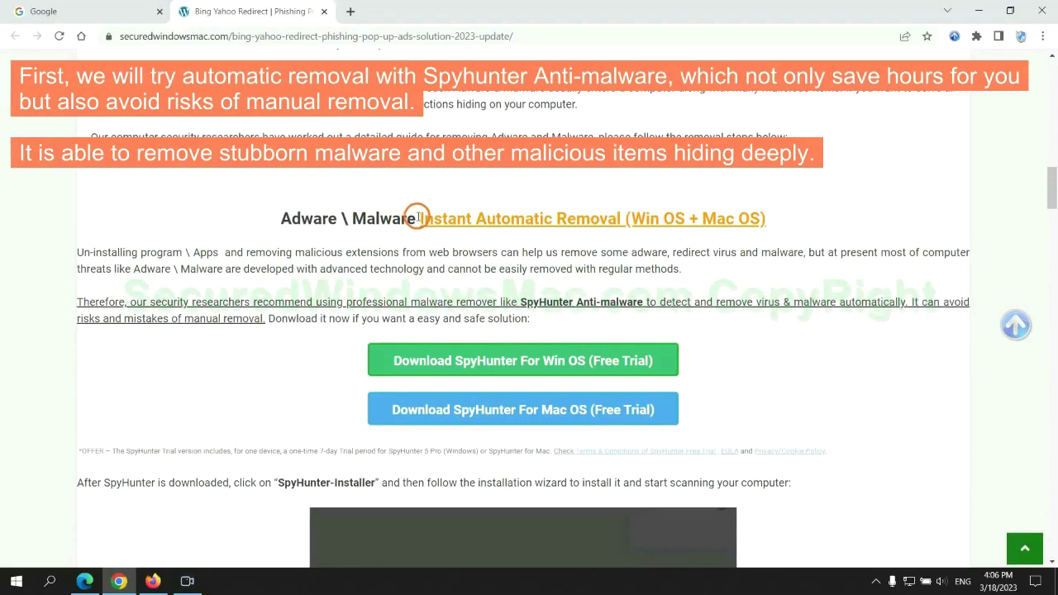
left_click_drag(418, 218, 619, 218)
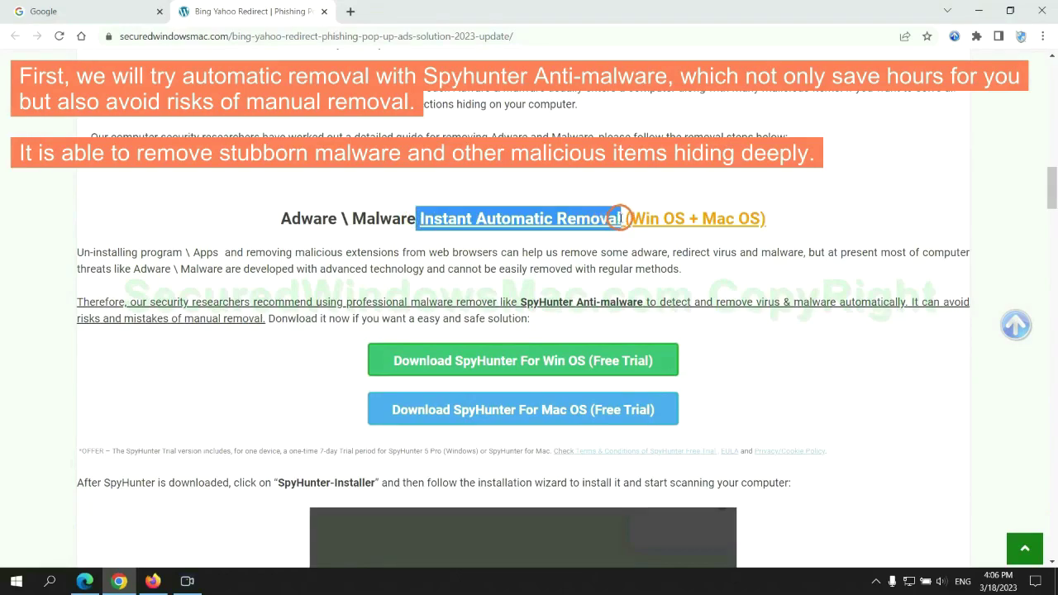
left_click(528, 187)
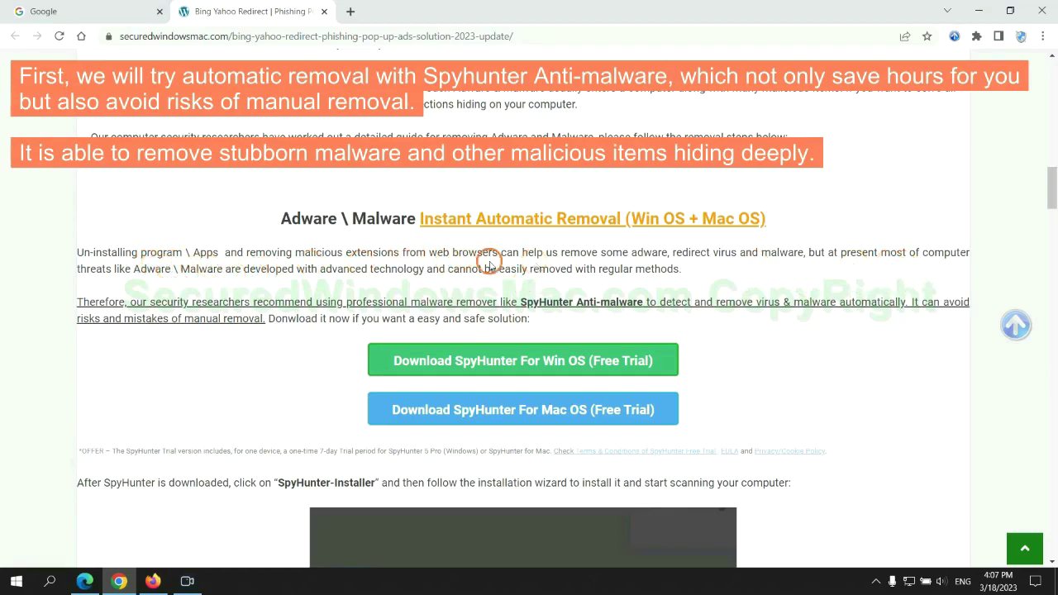
scroll(372, 263, "down", 1)
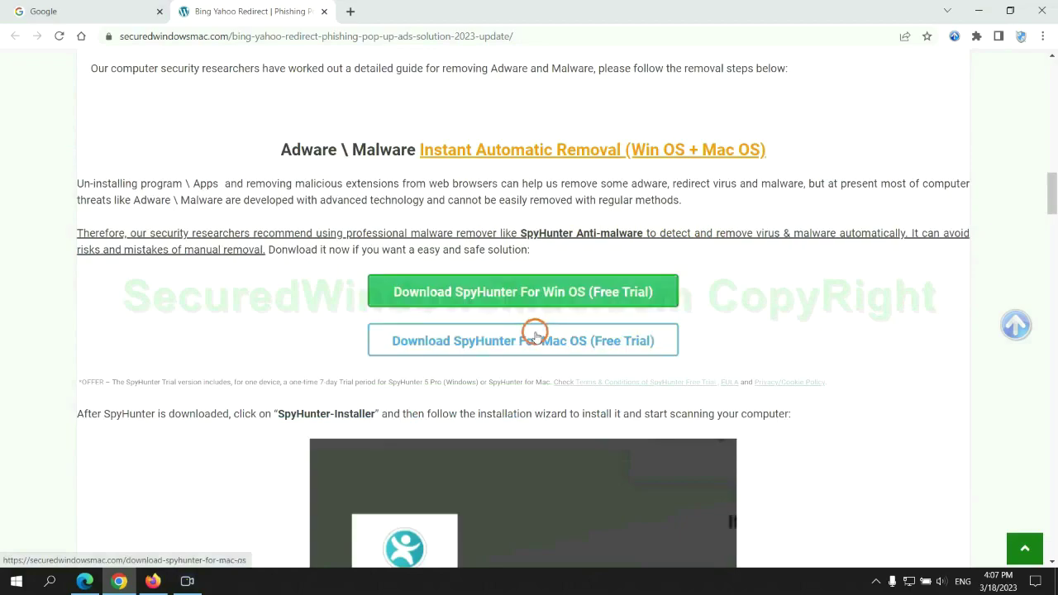
Step: Download SpyHunter-Installer.exe for Windows, keep it despite the warning, and run it
scroll(535, 333, "down", 1)
scroll(523, 306, "down", 1)
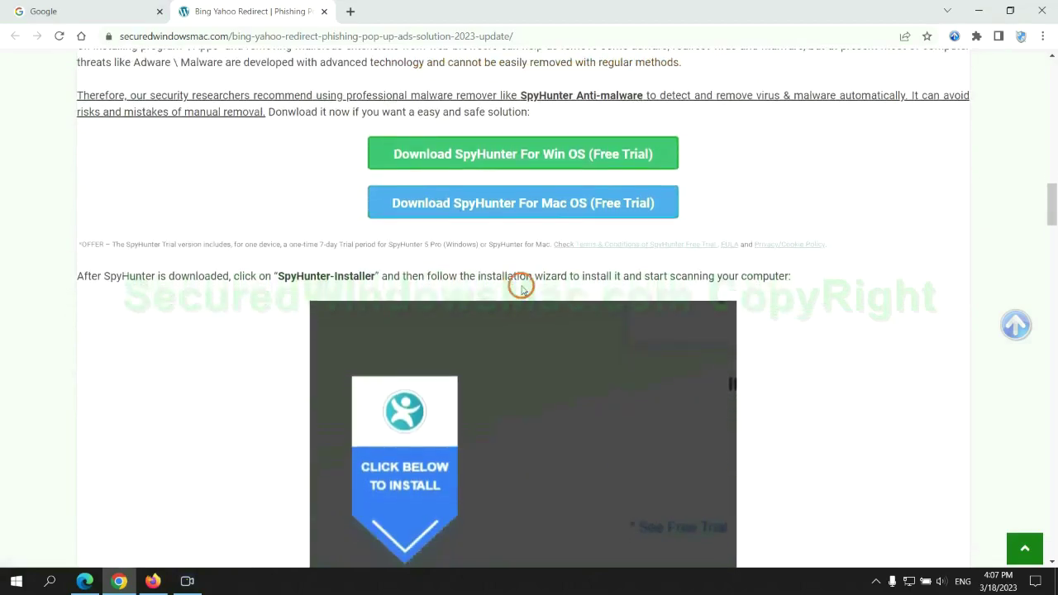
left_click(535, 160)
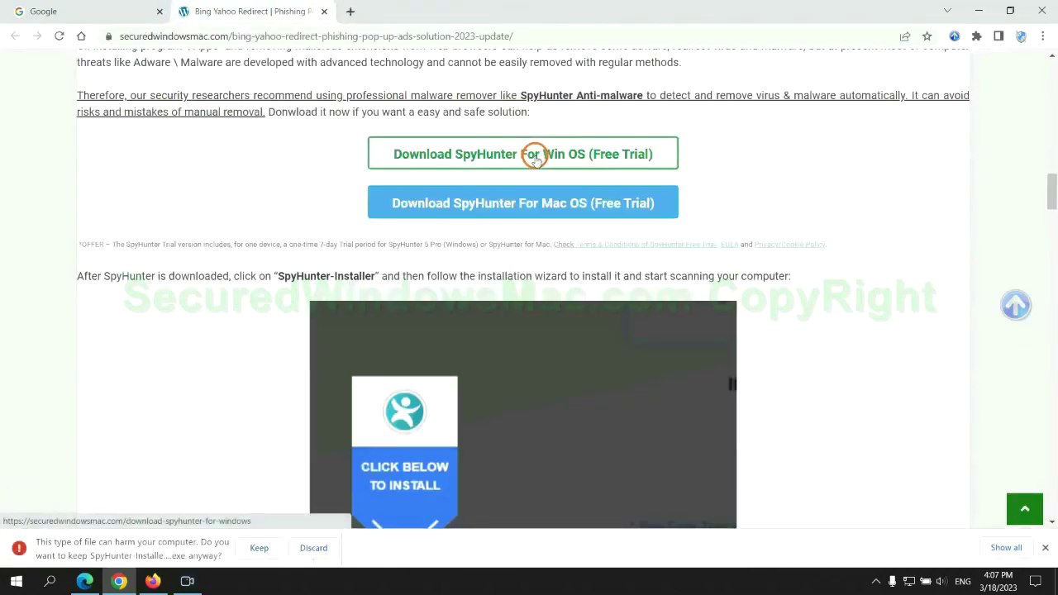
left_click(257, 549)
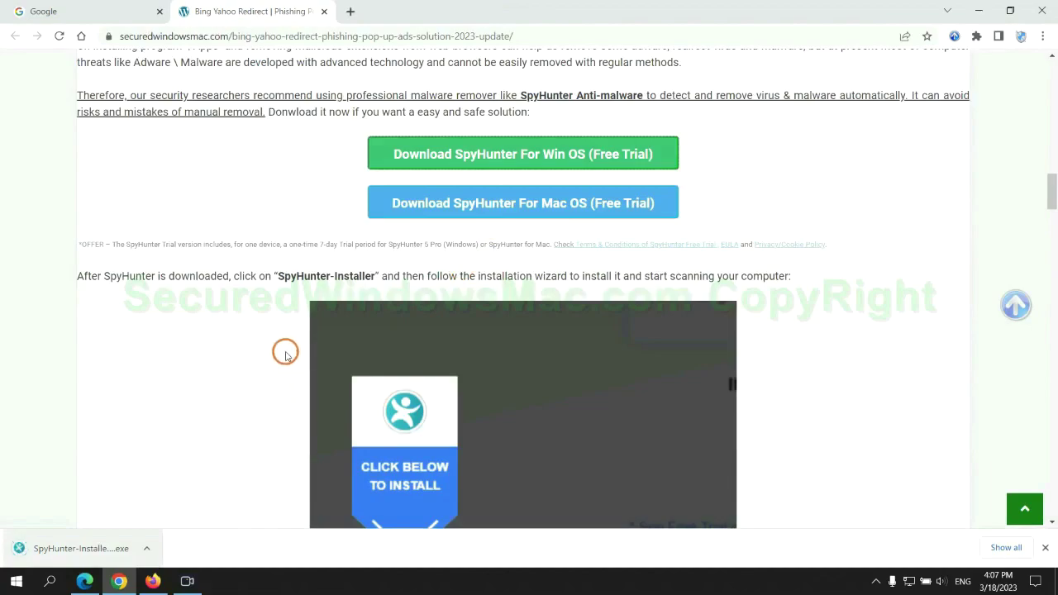
left_click(102, 546)
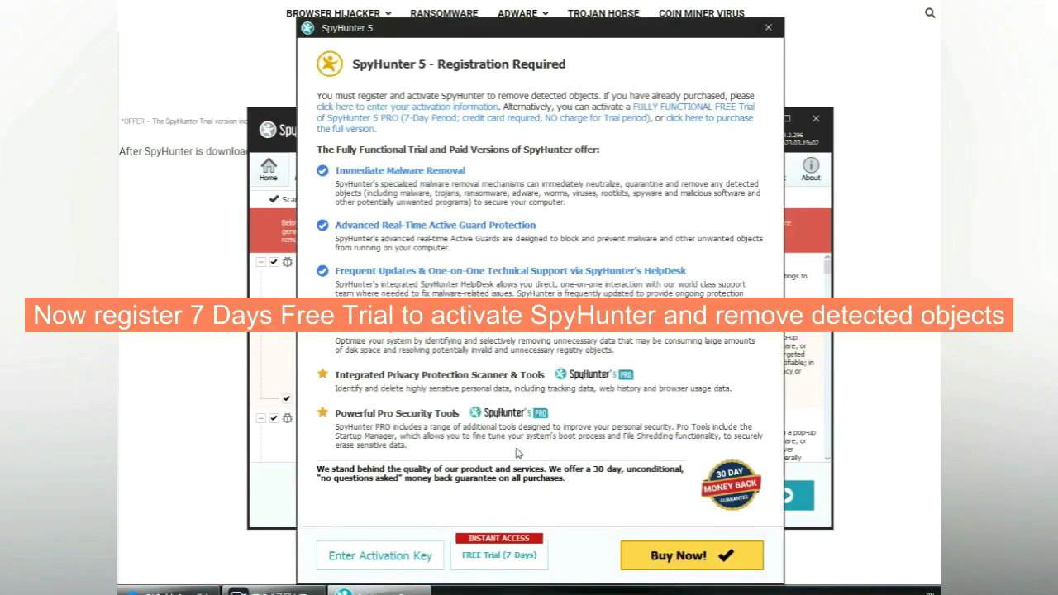
Step: Choose FREE Trial (7-Days) in SpyHunter 5's Registration Required window
left_click(500, 556)
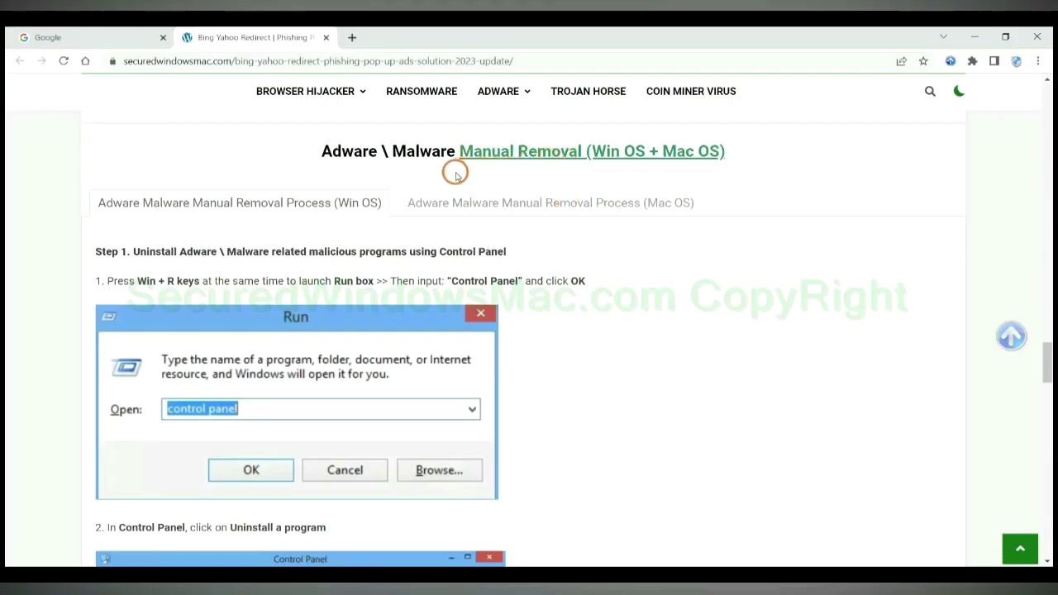
Step: Check the Mac OS manual-removal tab, then scroll to Step 1, uninstalling programs via Control Panel
left_click_drag(592, 153, 644, 153)
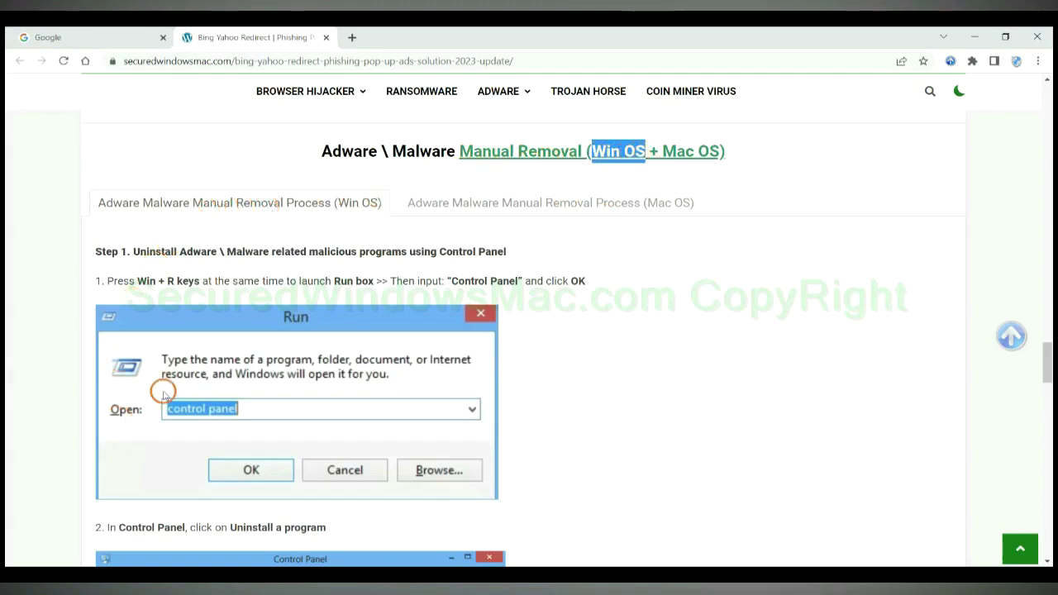
left_click_drag(662, 152, 718, 152)
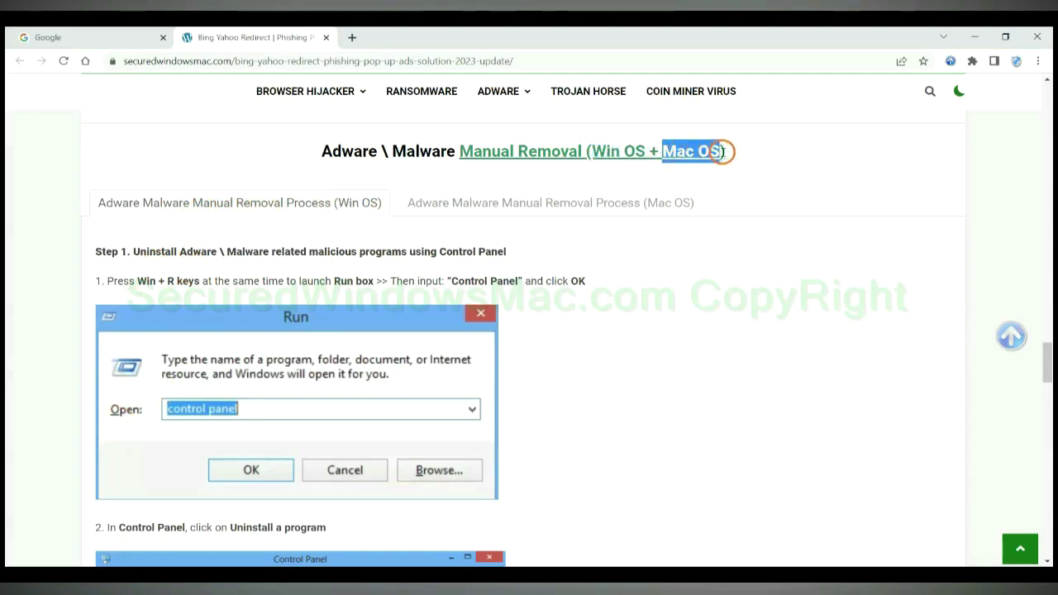
left_click(542, 201)
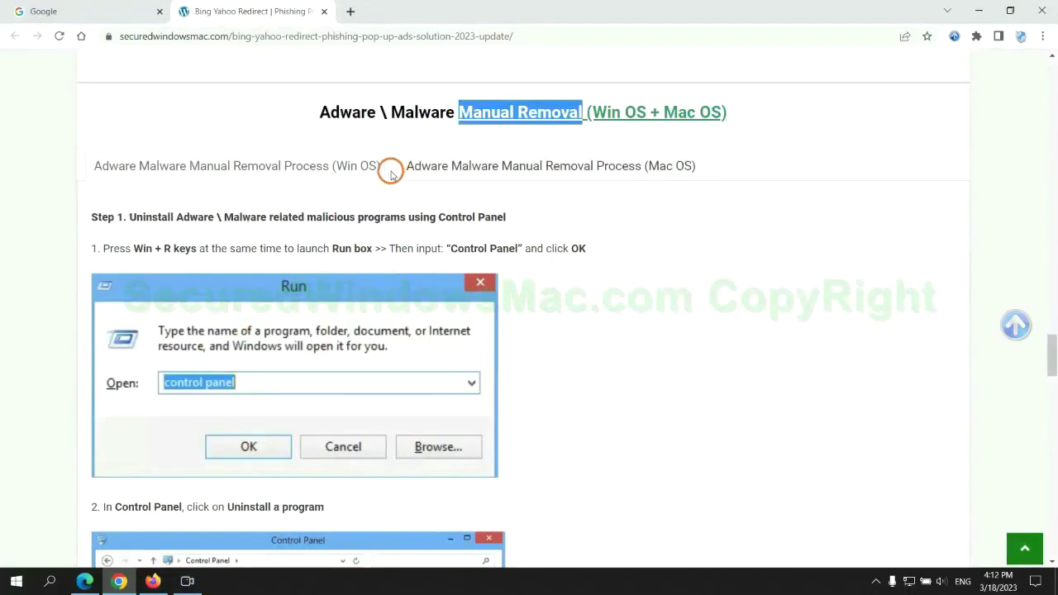
scroll(394, 290, "up", 2)
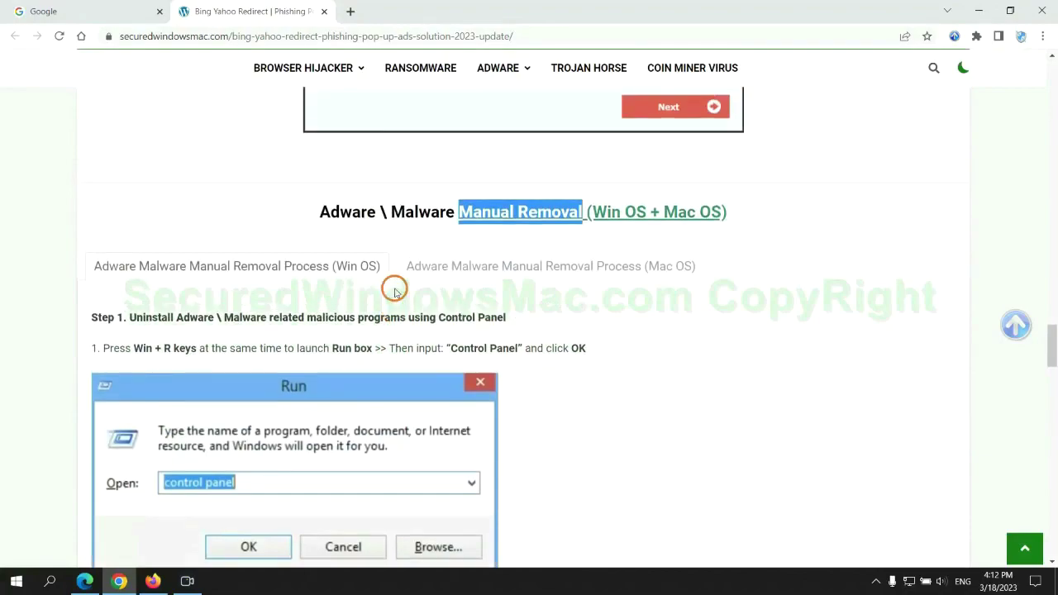
scroll(330, 272, "down", 2)
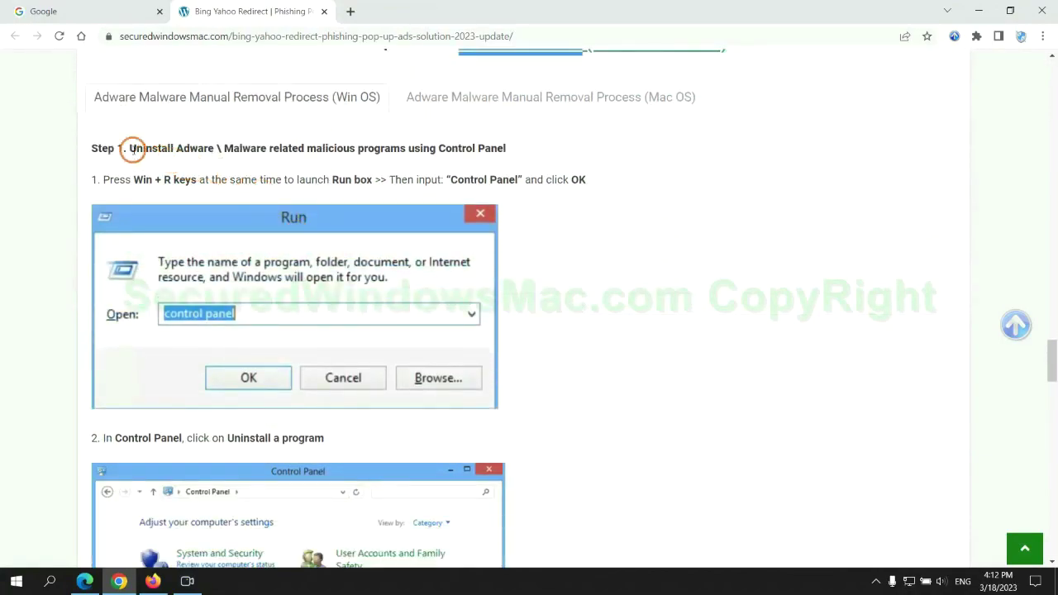
left_click_drag(144, 152, 406, 153)
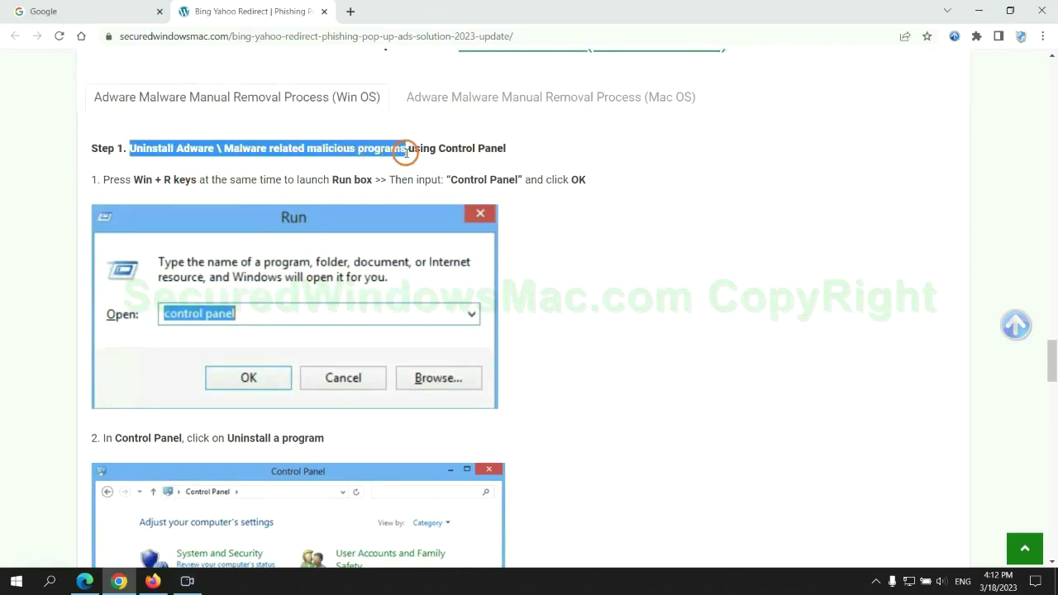
left_click(704, 215)
scroll(662, 216, "down", 2)
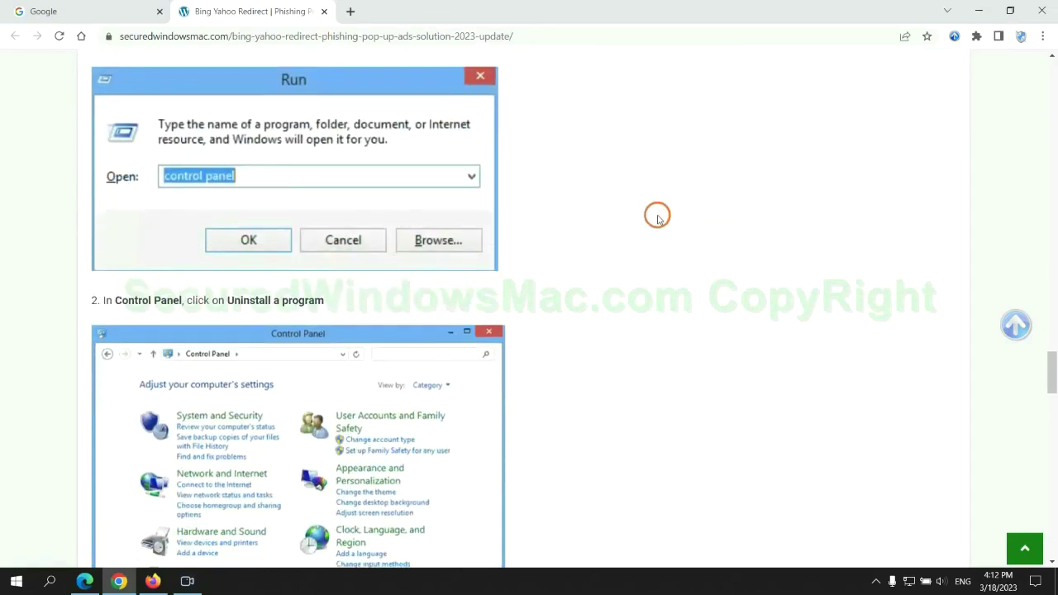
Step: Open Programs and Features through Run 'control panel', show Lantern's Uninstall/Change option, then close the window
key("super+r")
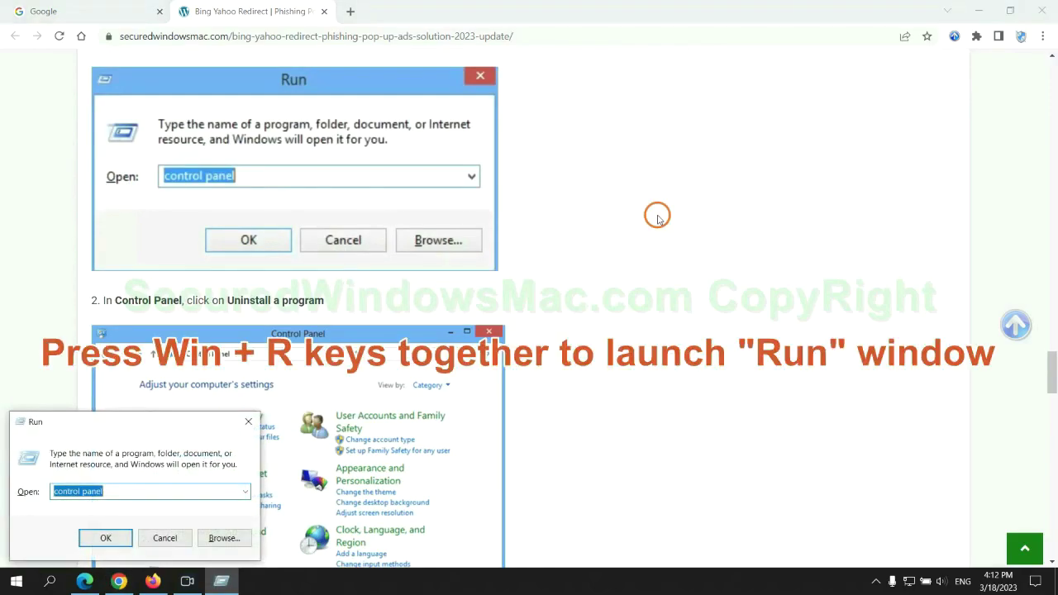
type("control")
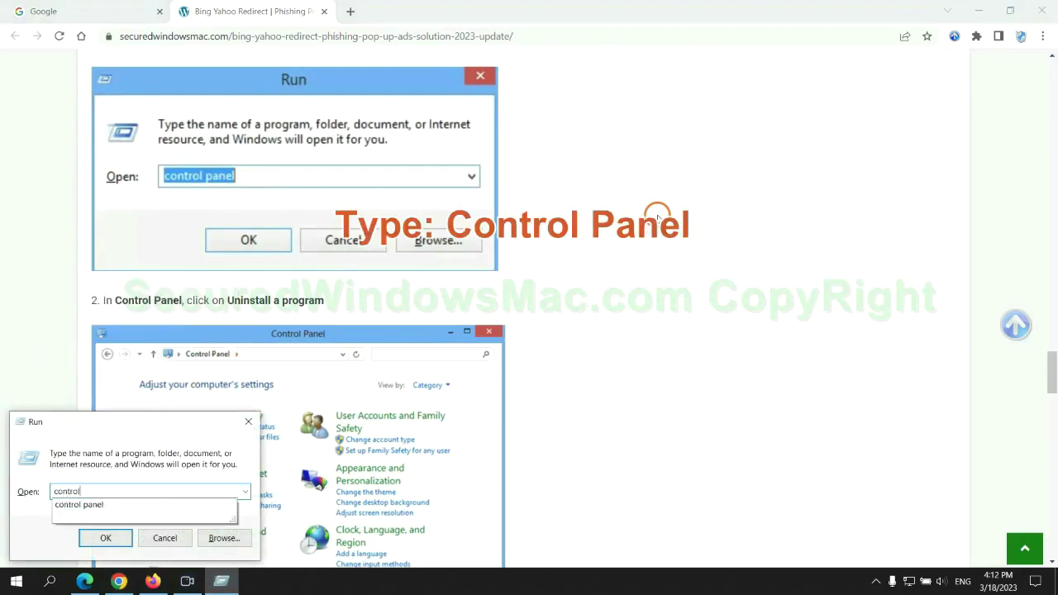
type(" panel")
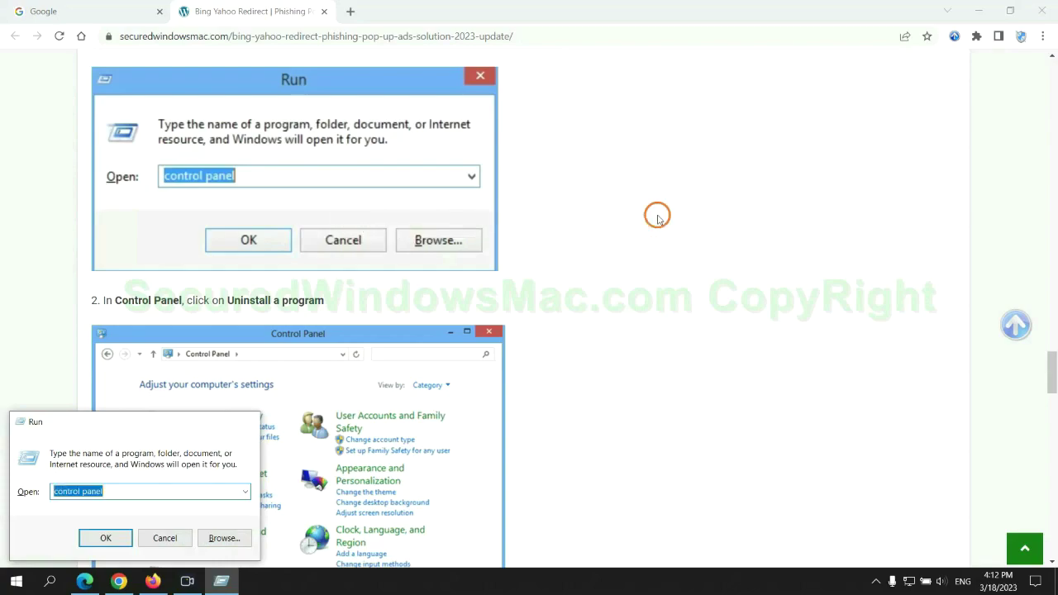
key("Return")
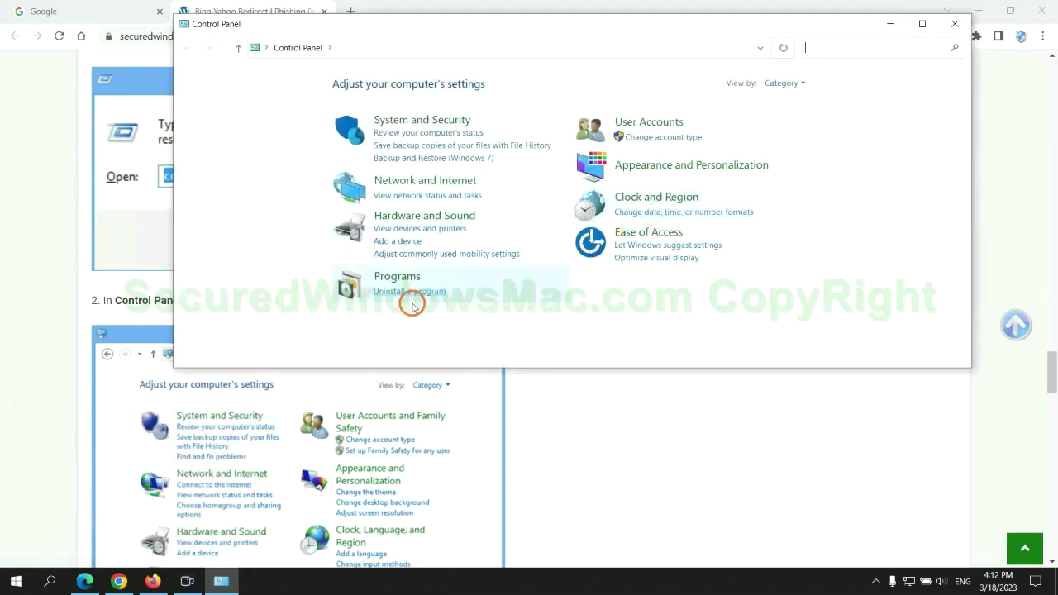
left_click(418, 291)
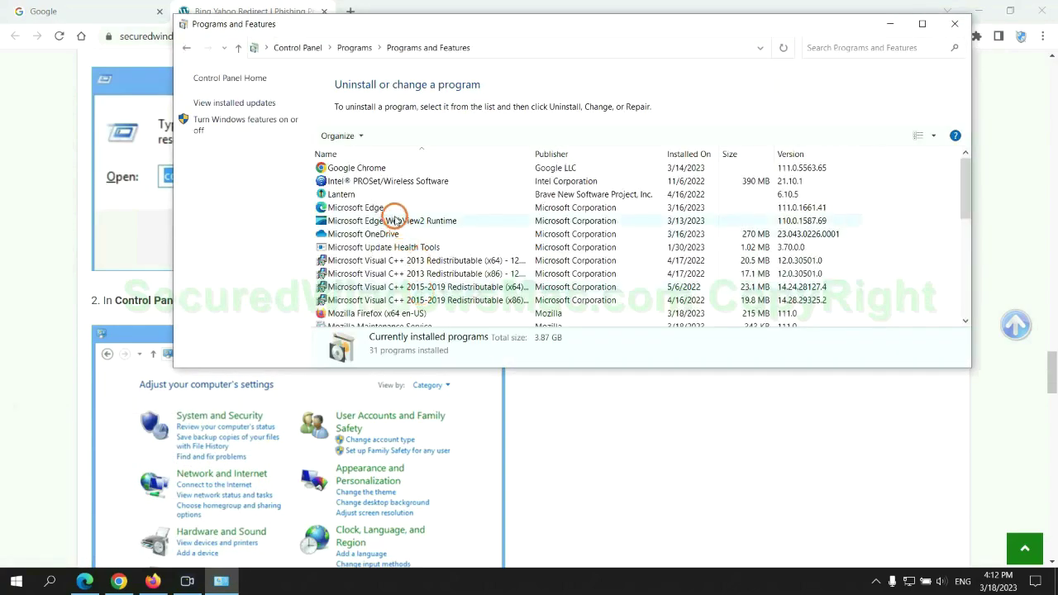
right_click(374, 198)
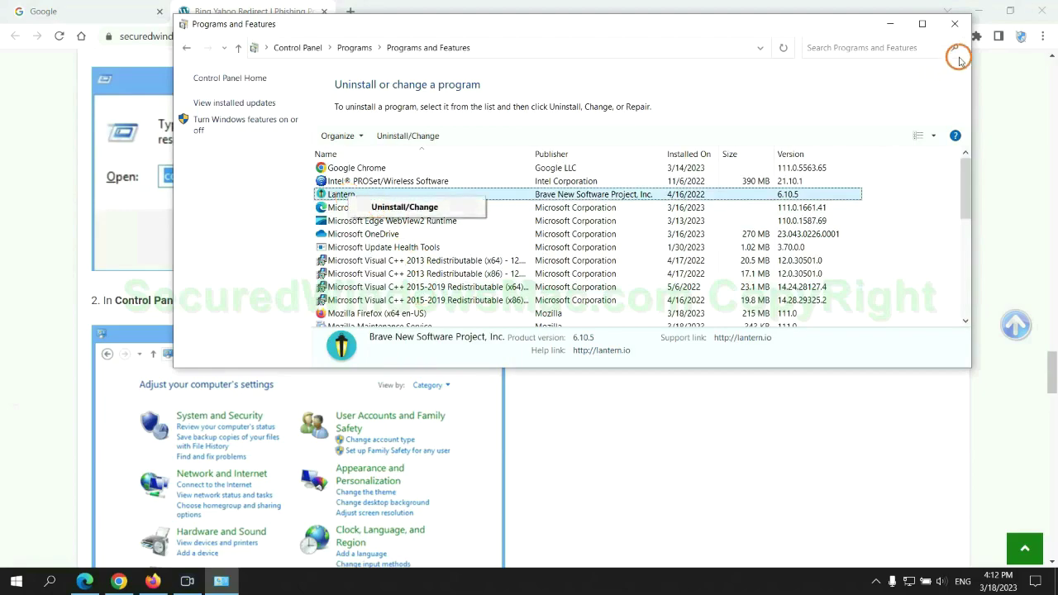
left_click(955, 24)
Step: Scroll the guide to Step 2 on removing malicious extensions from Edge, Chrome and Firefox
scroll(311, 354, "down", 6)
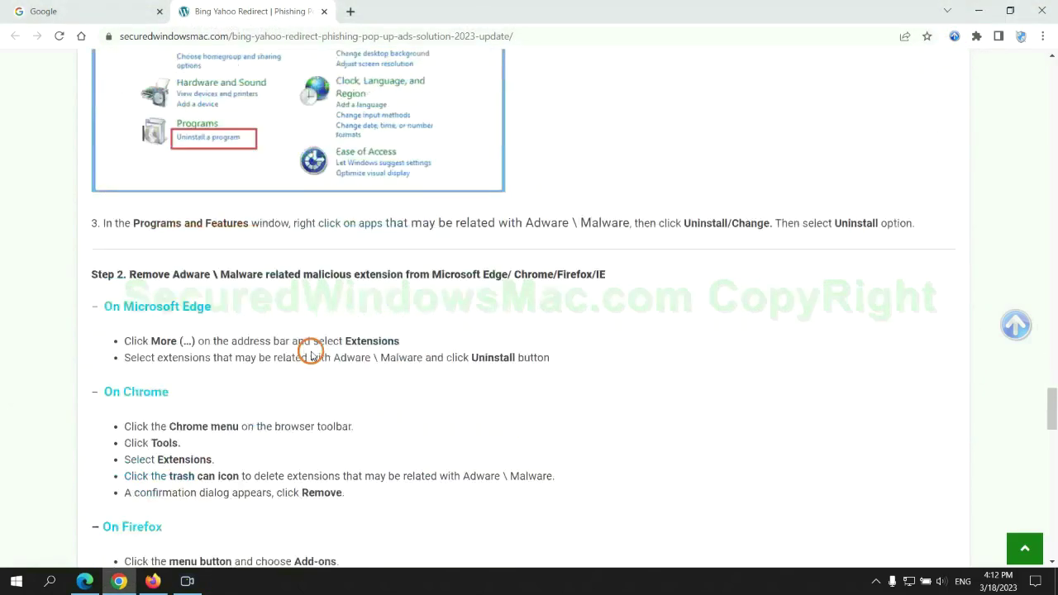
left_click_drag(299, 243, 416, 239)
left_click(298, 281)
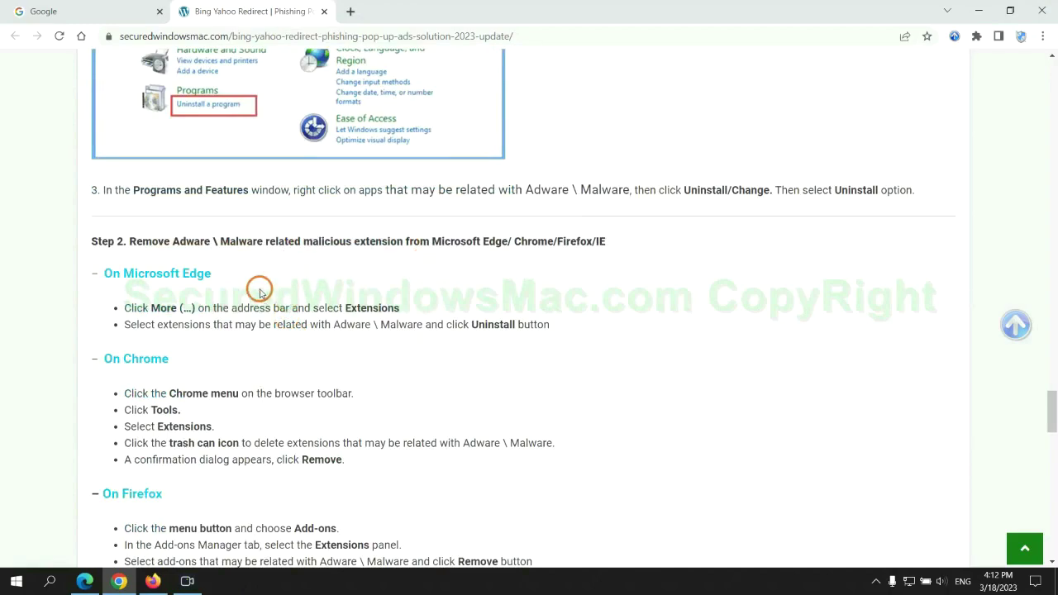
Step: In Edge, remove the McAfee WebAdvisor extension and close the Extensions tab
left_click(85, 581)
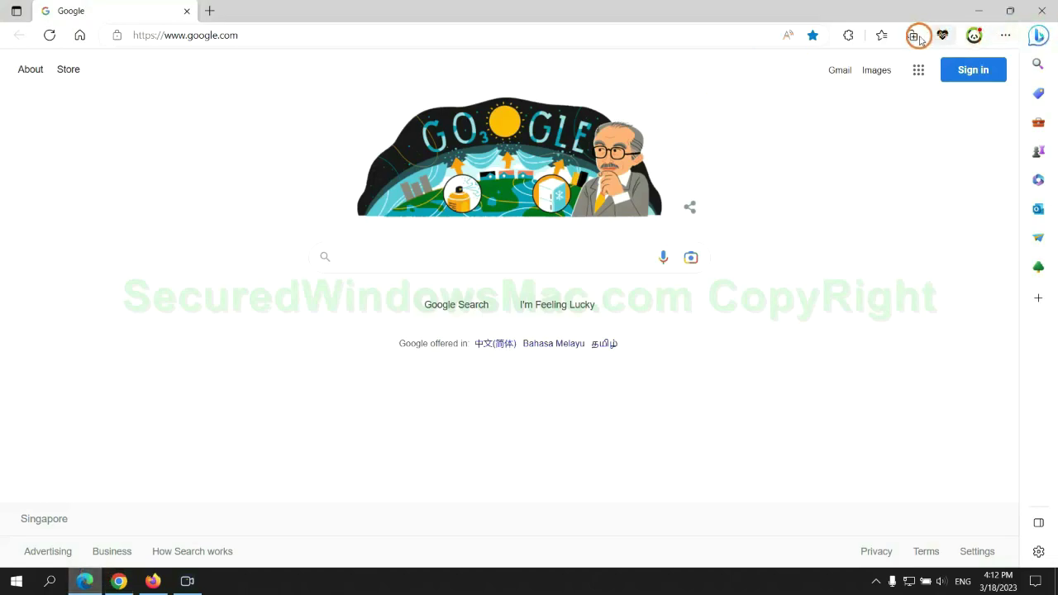
left_click(877, 37)
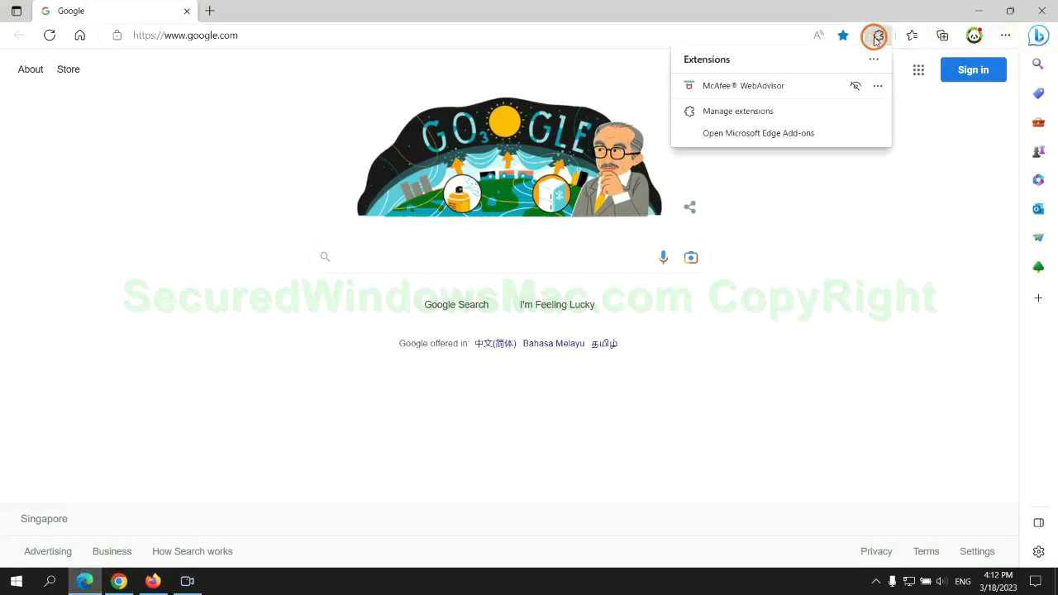
left_click(734, 111)
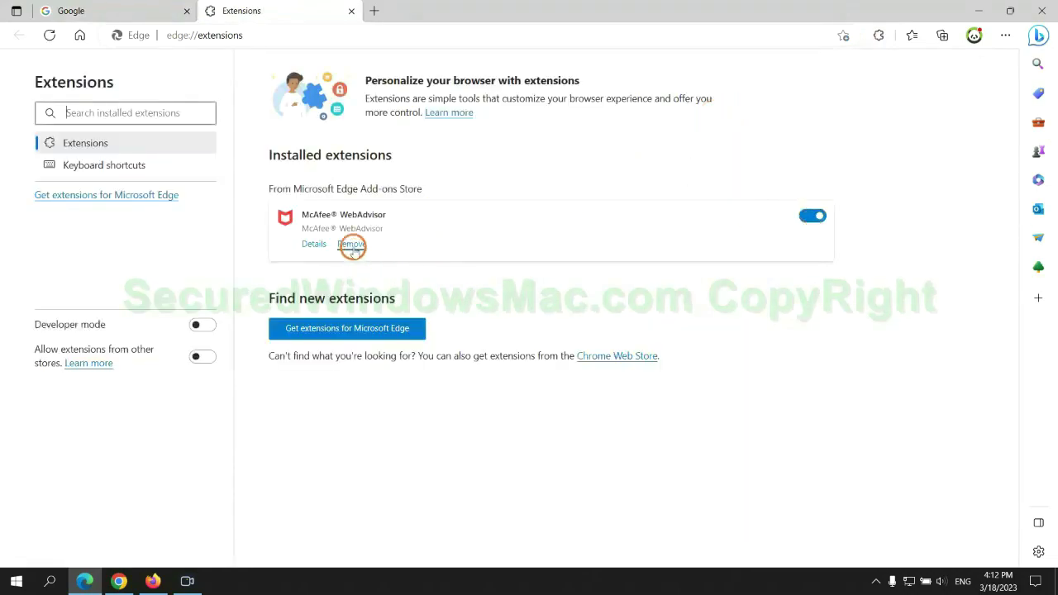
left_click(352, 244)
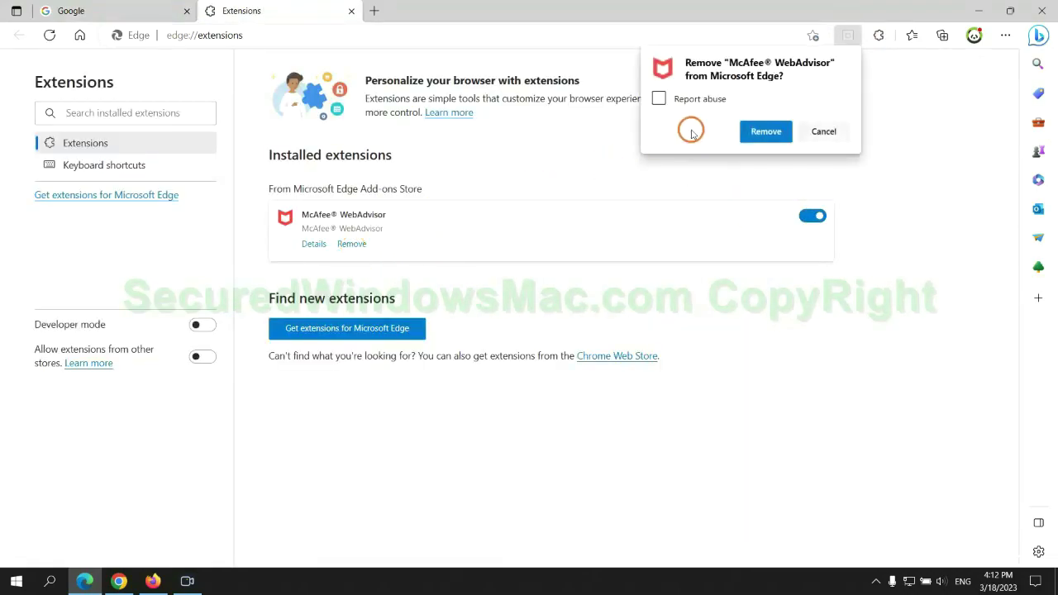
left_click(762, 132)
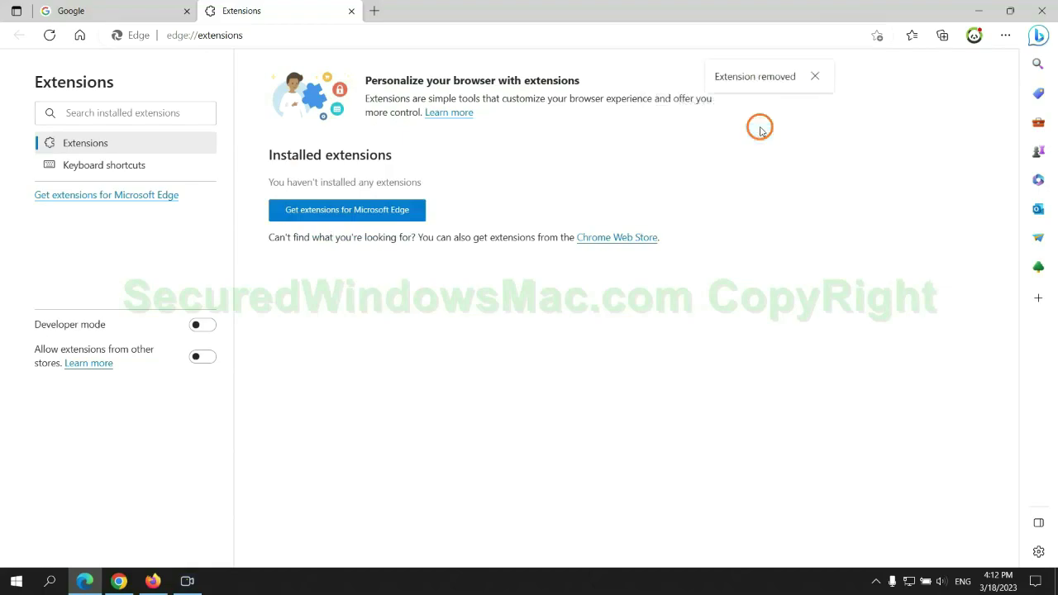
left_click(351, 13)
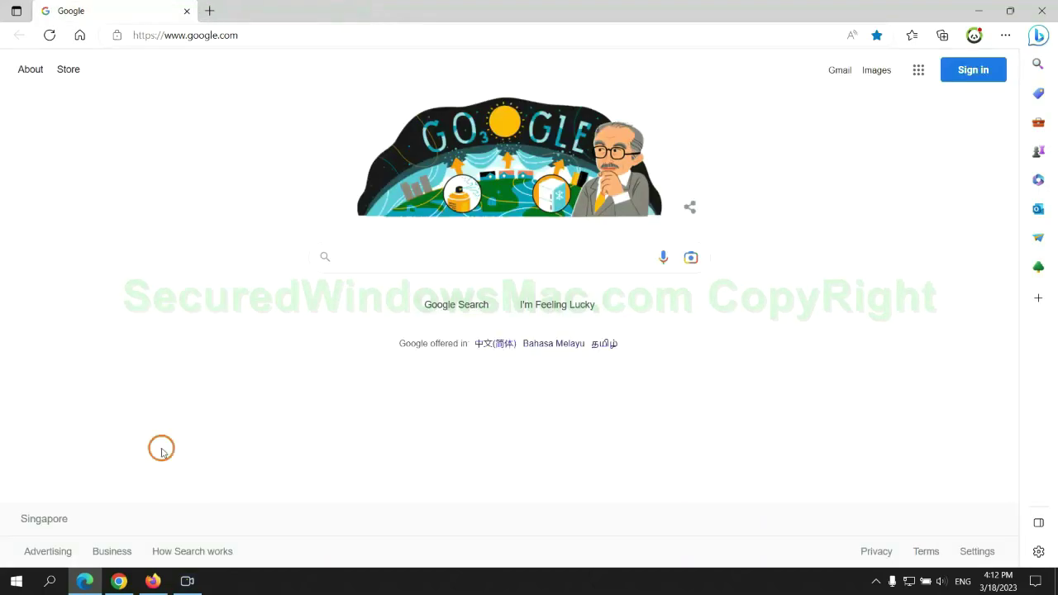
Step: On Chrome's Manage extensions page, remove the Ecosia extension and confirm the removal
left_click(124, 582)
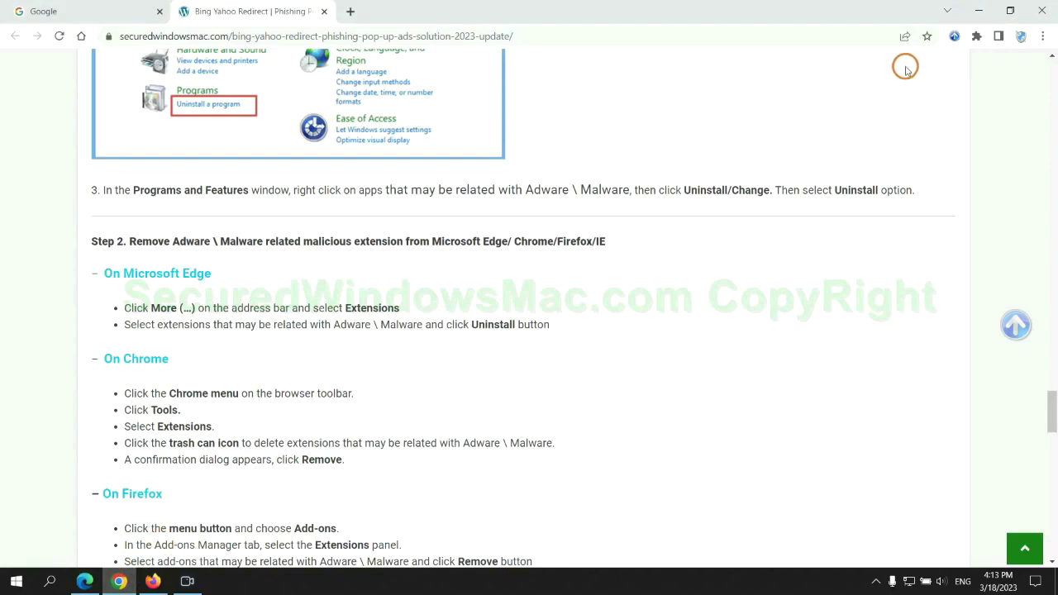
left_click(976, 37)
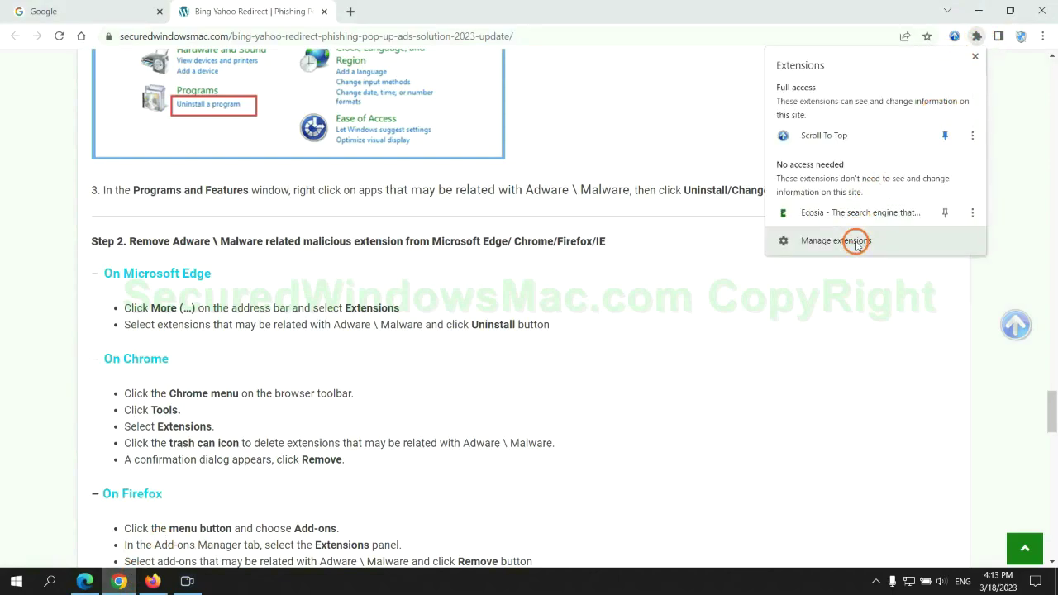
left_click(837, 241)
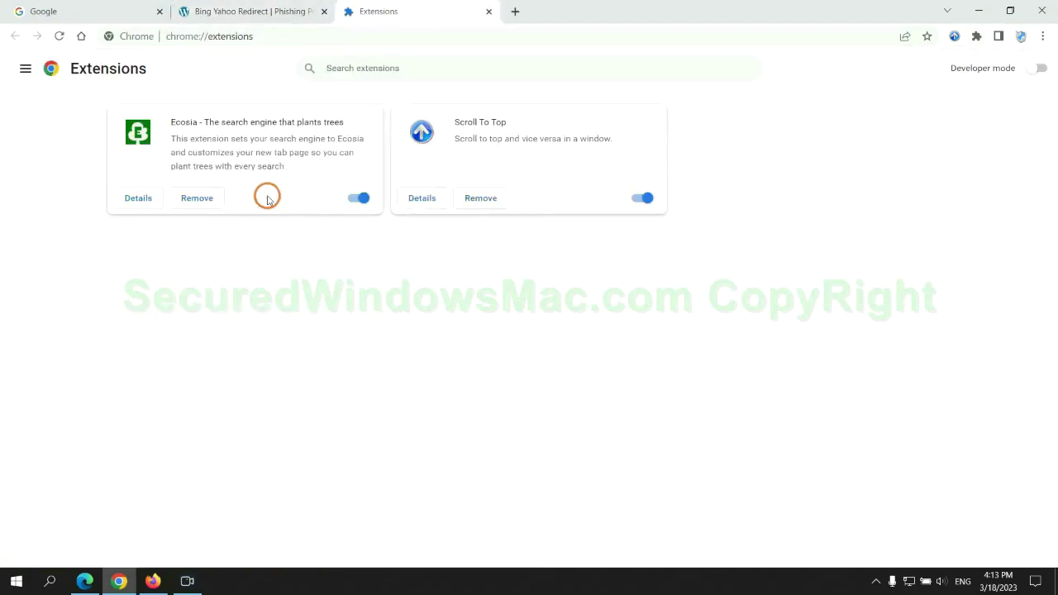
left_click(196, 197)
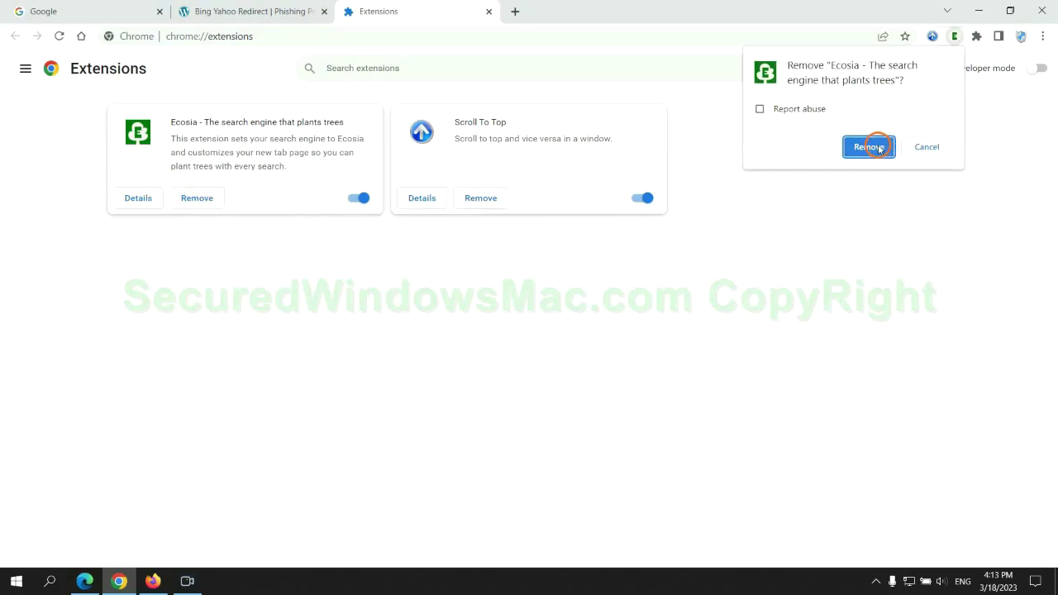
left_click(870, 147)
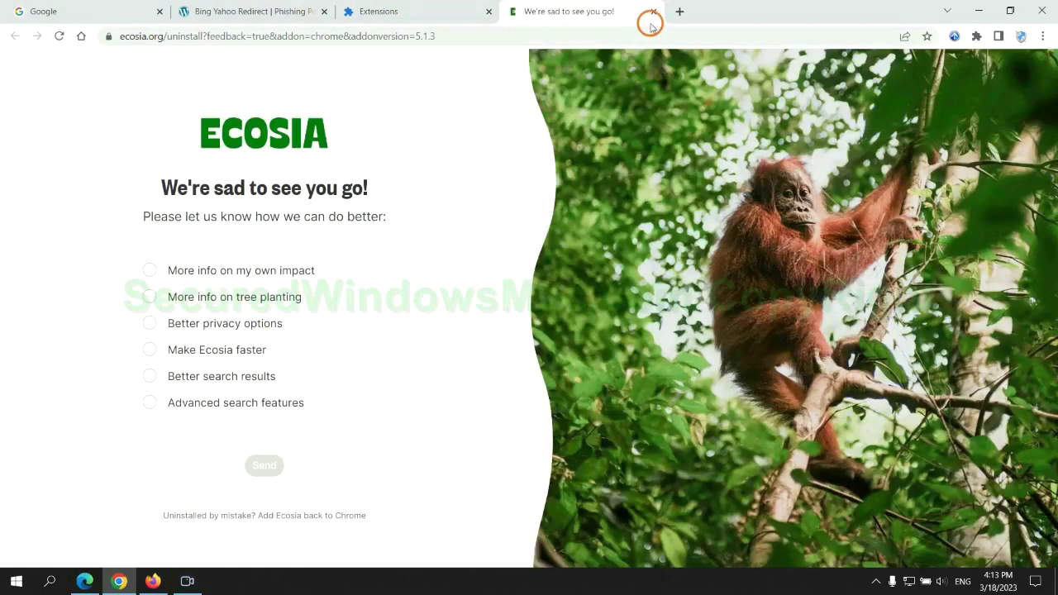
Step: Close Ecosia's goodbye page, remove Enhancer for YouTube in Firefox's add-ons manager, and return to Chrome's guide
left_click(653, 12)
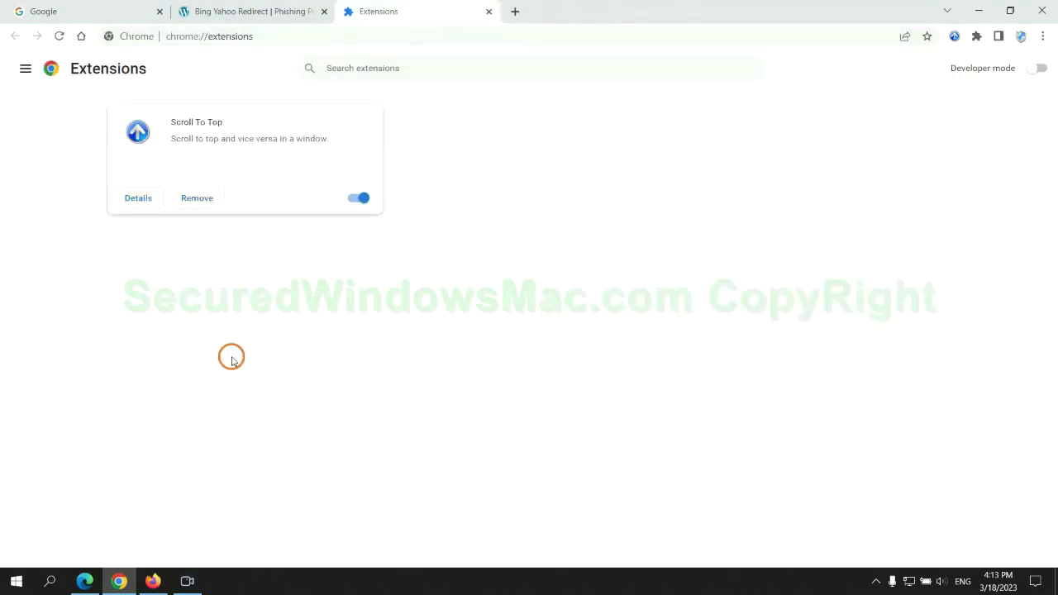
left_click(153, 580)
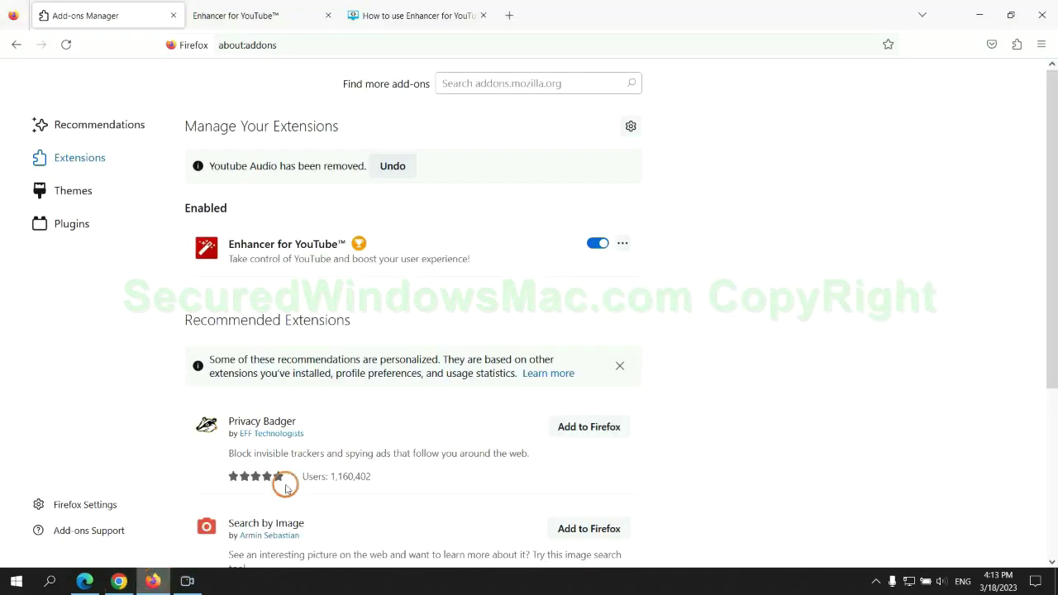
left_click(1016, 46)
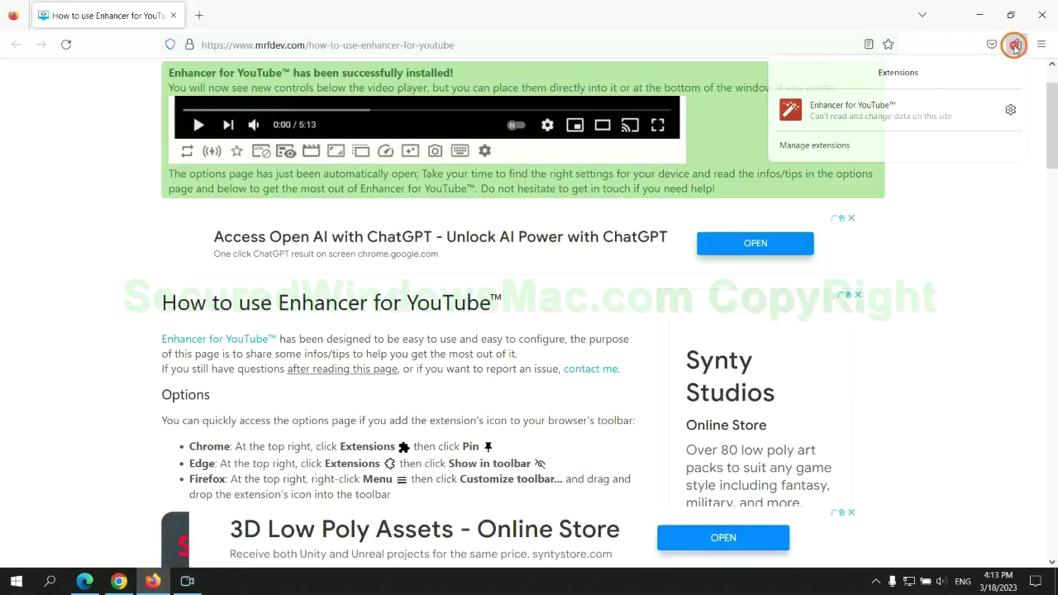
left_click(912, 145)
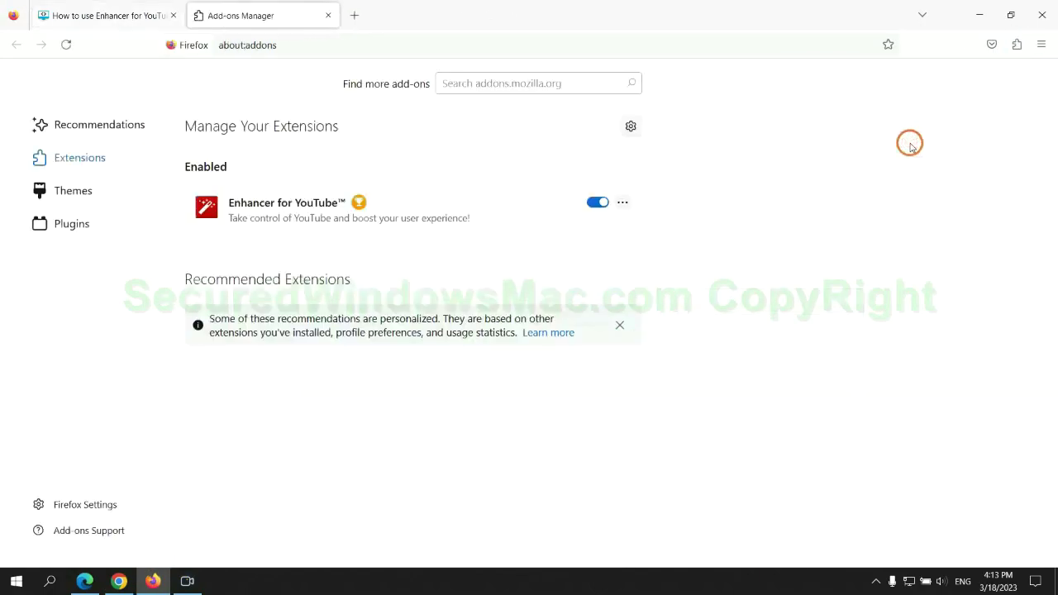
left_click(623, 203)
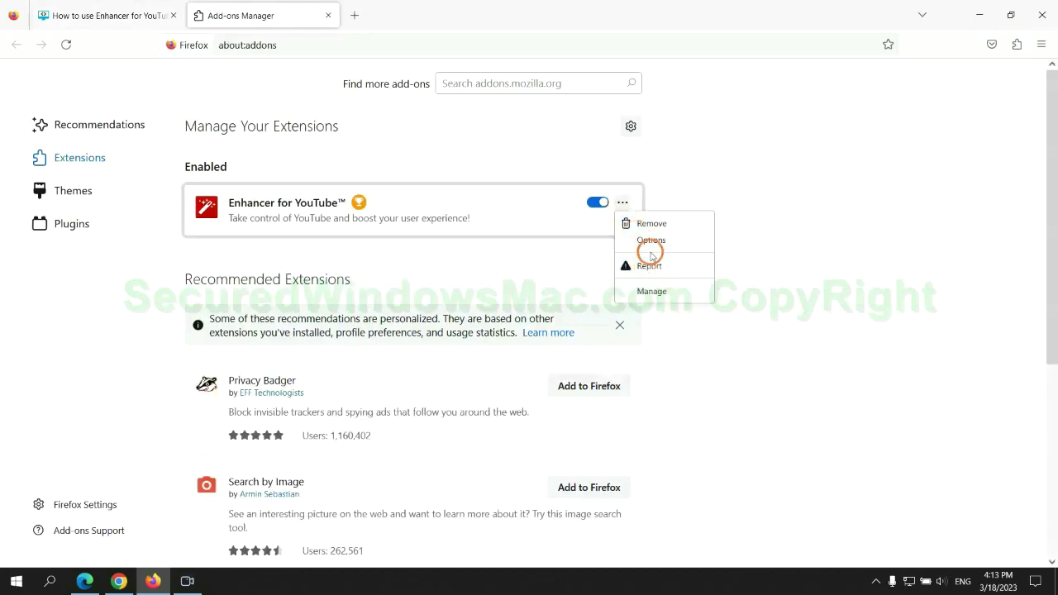
left_click(650, 223)
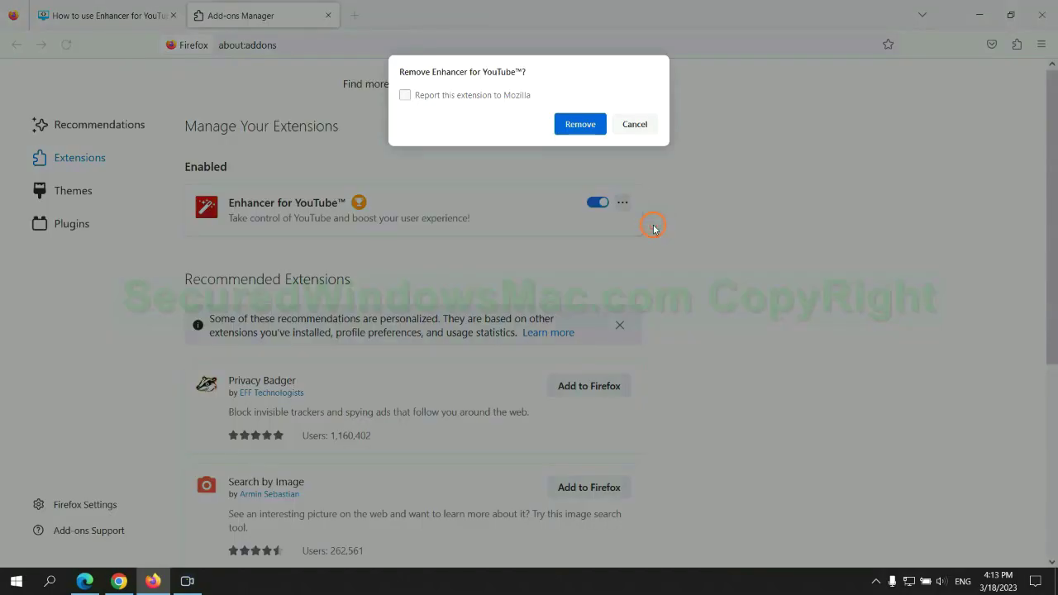
left_click(587, 124)
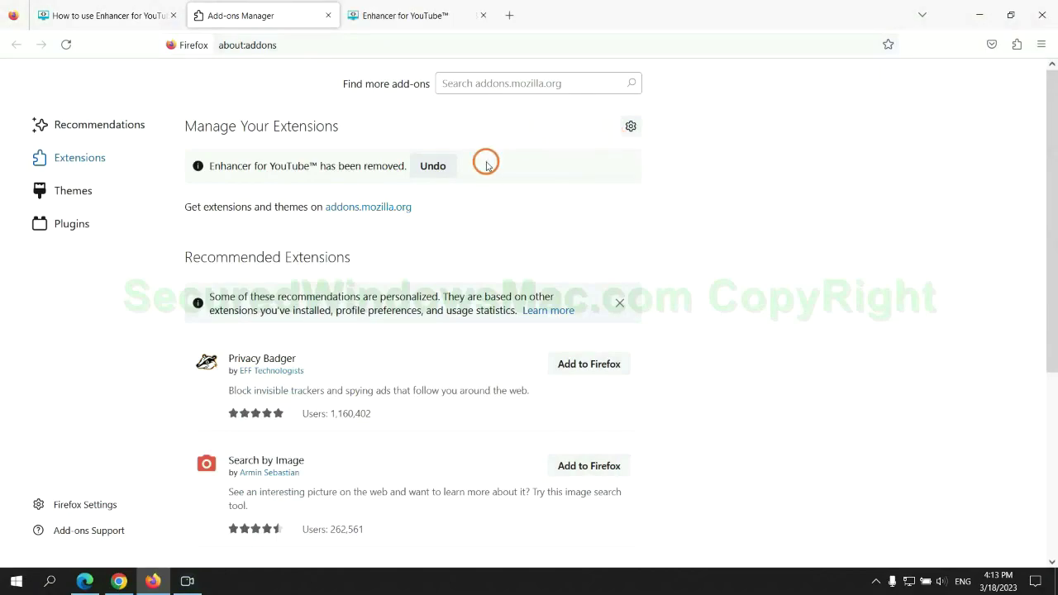
key("alt+Tab")
left_click_drag(244, 232, 306, 246)
Step: Scroll to the guide's Step 3 and type regedit into the Windows Run box
left_click(275, 259)
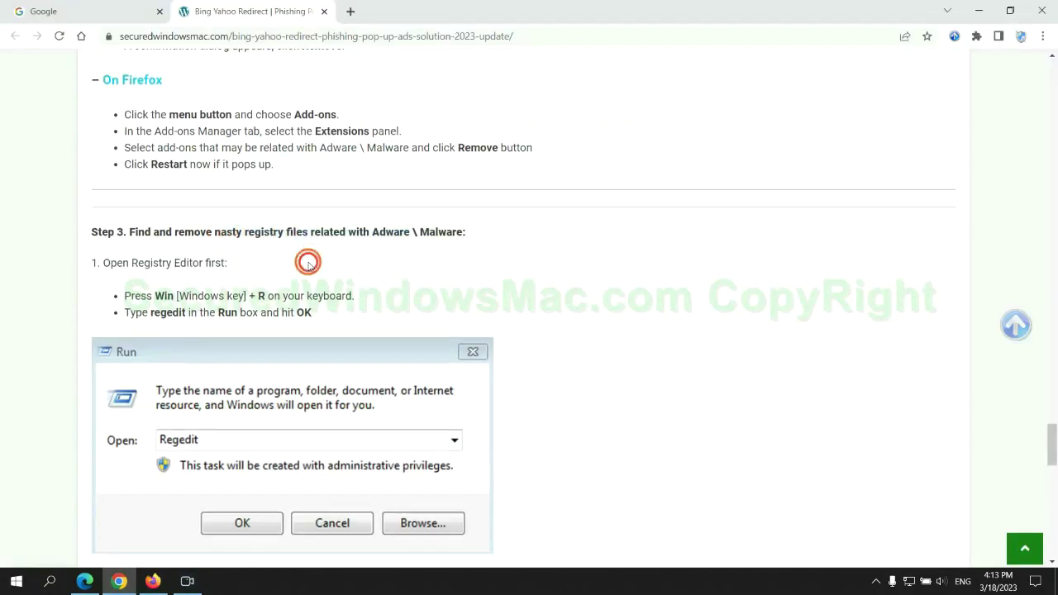
scroll(281, 249, "down", 3)
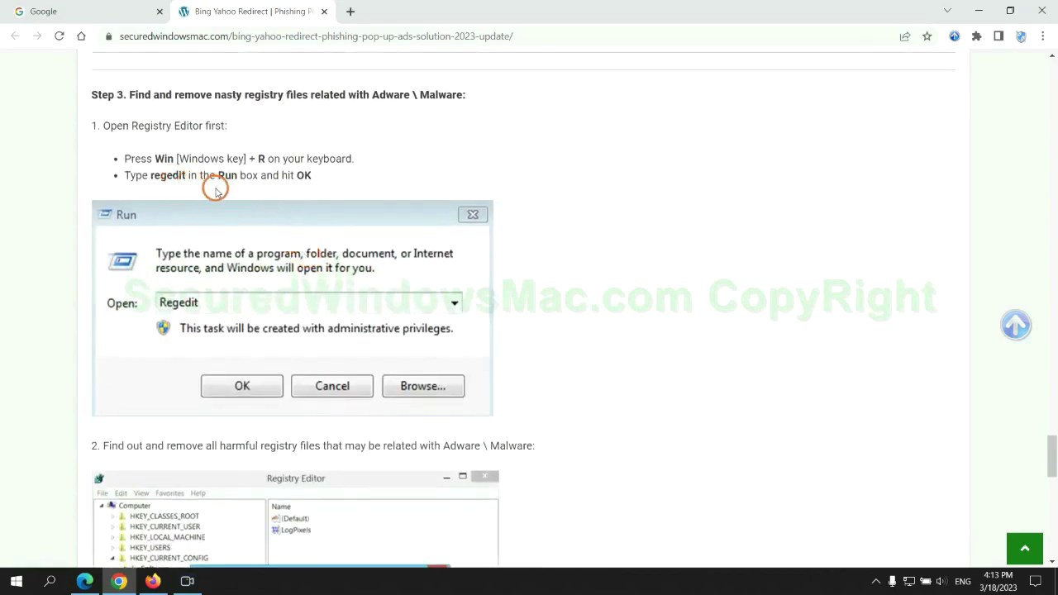
key("super+r")
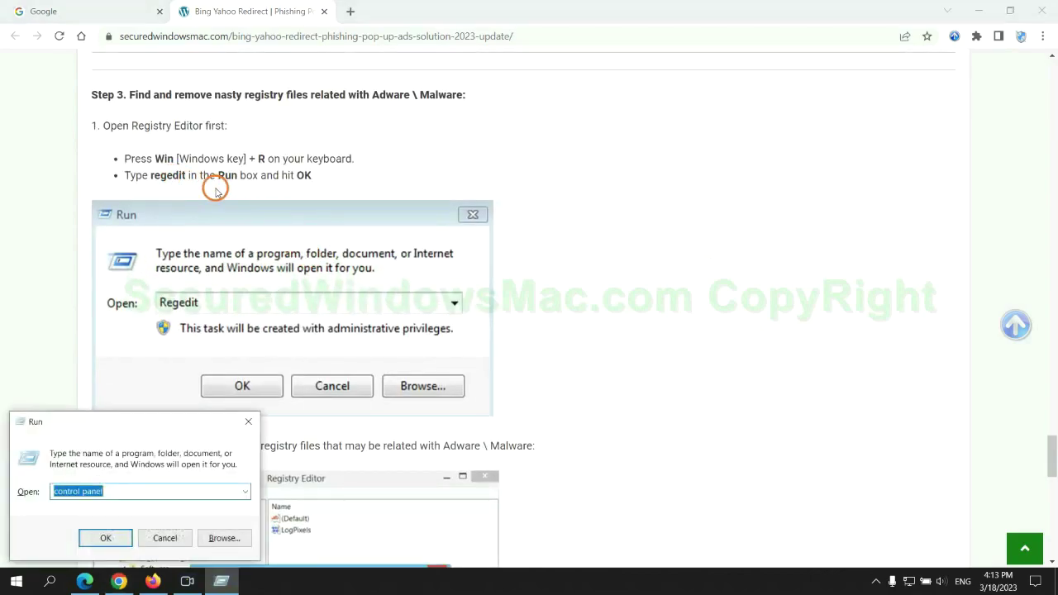
type("rege")
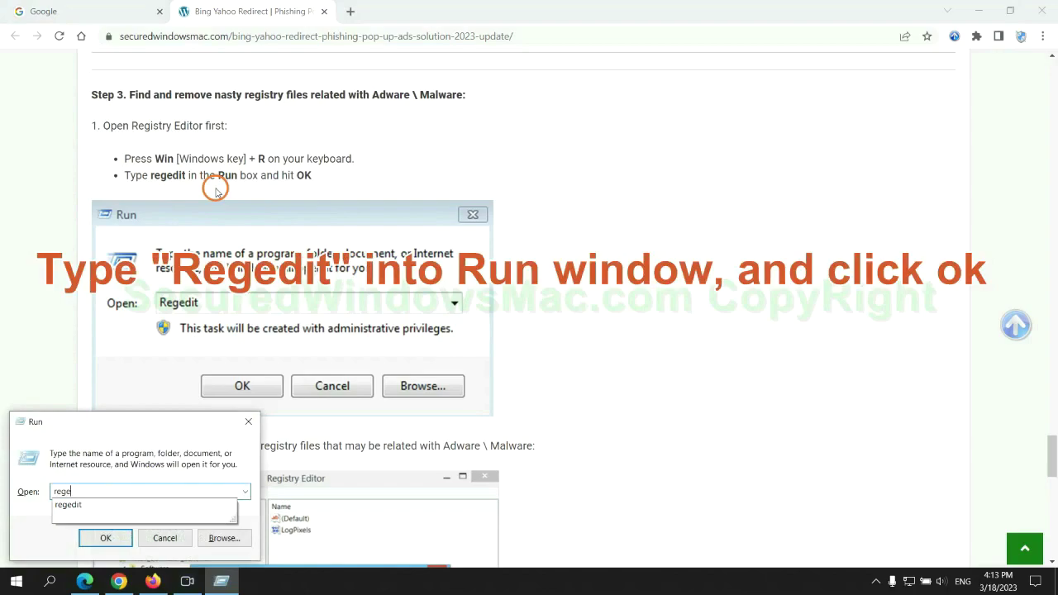
type("dit")
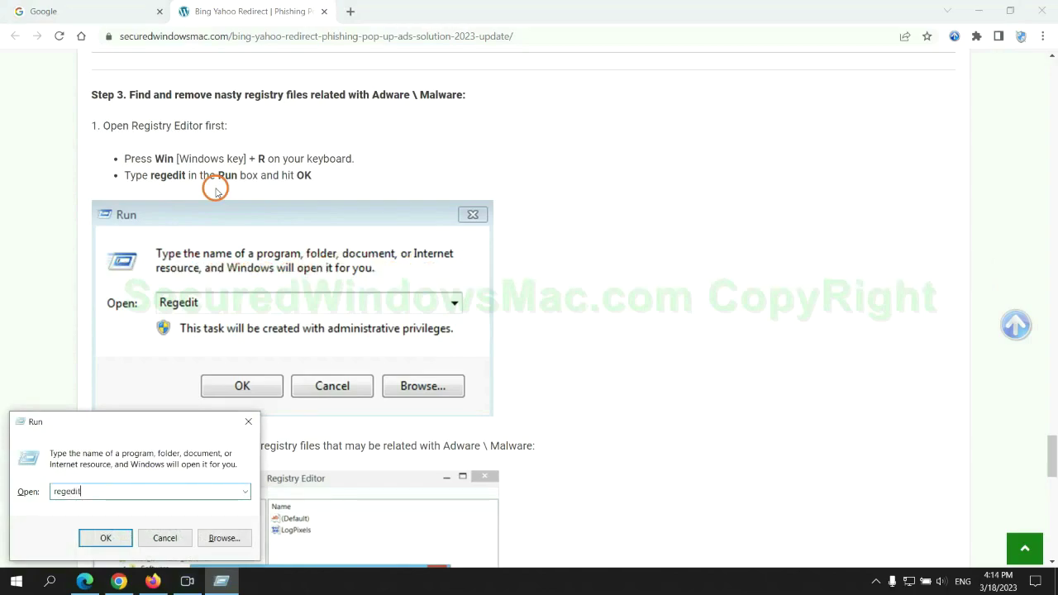
Step: Search the registry with Edit > Find for 'Ap' and delete the StoreAppsOnTaskbar value found
key("Return")
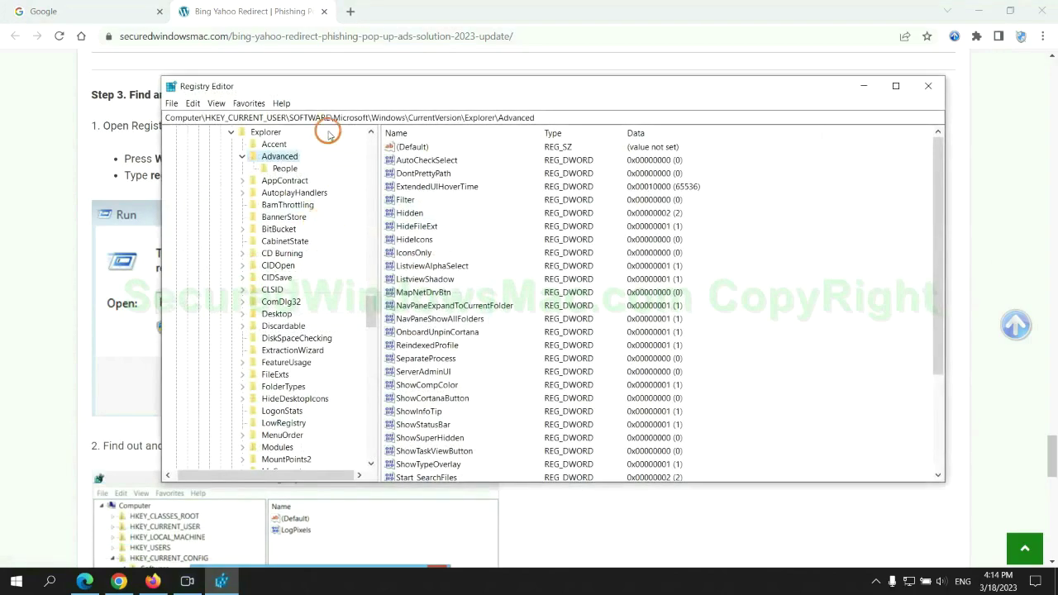
left_click(192, 104)
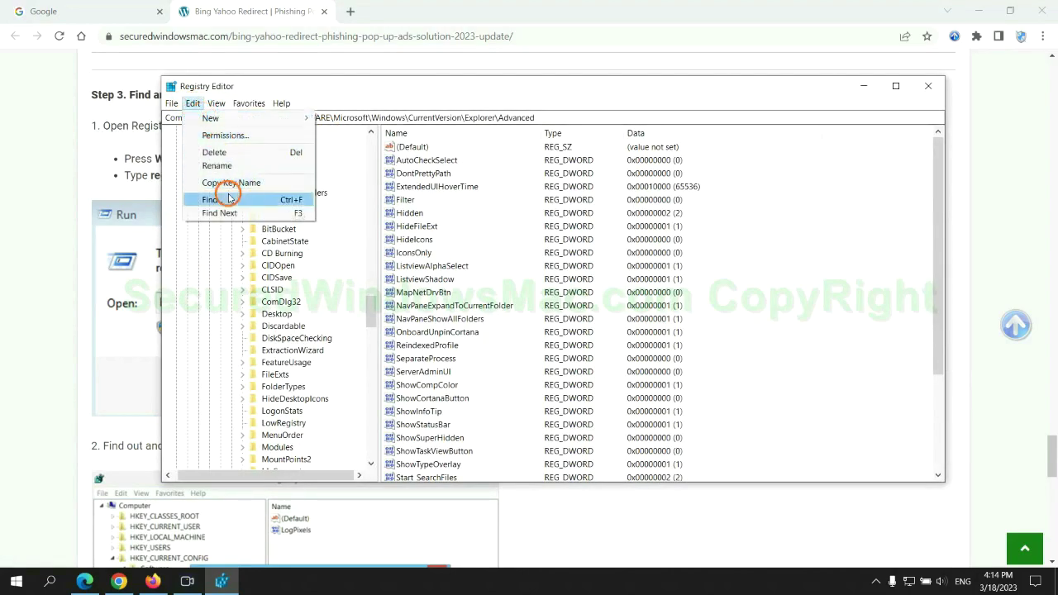
left_click(263, 199)
type("Apps")
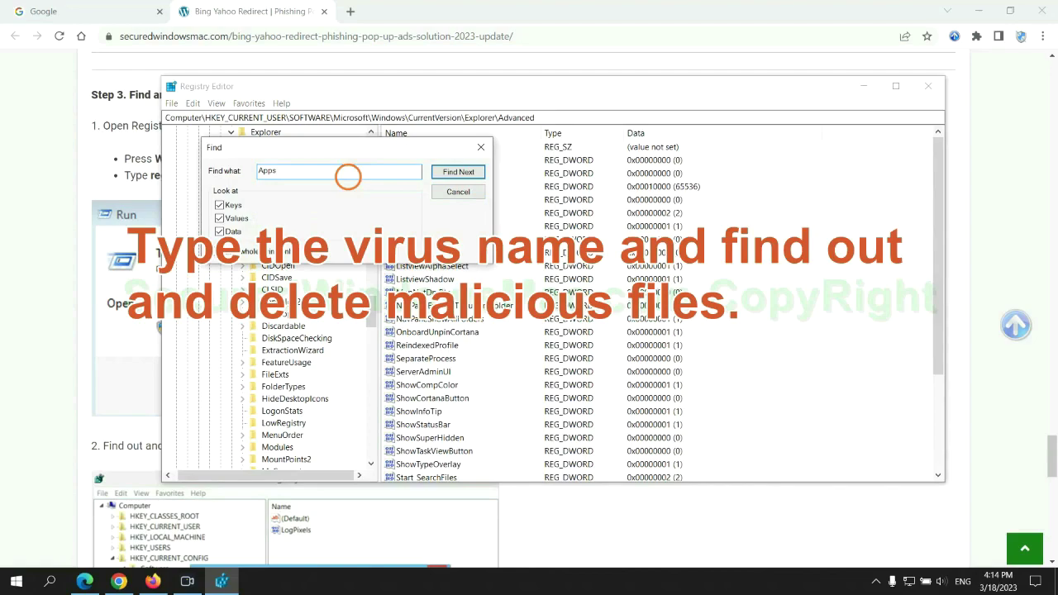
key("Return")
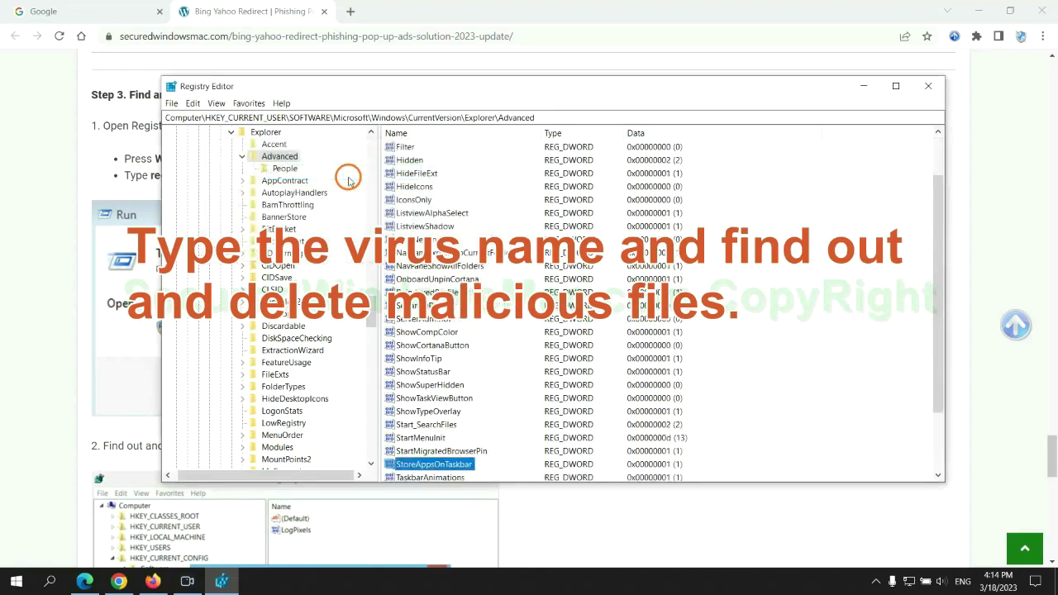
scroll(603, 350, "down", 3)
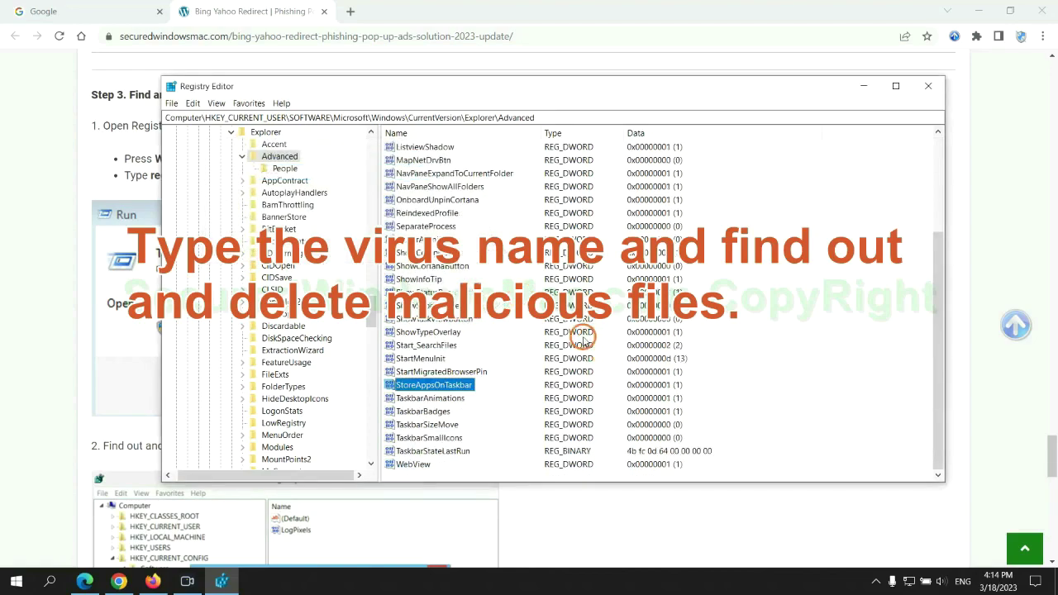
right_click(480, 386)
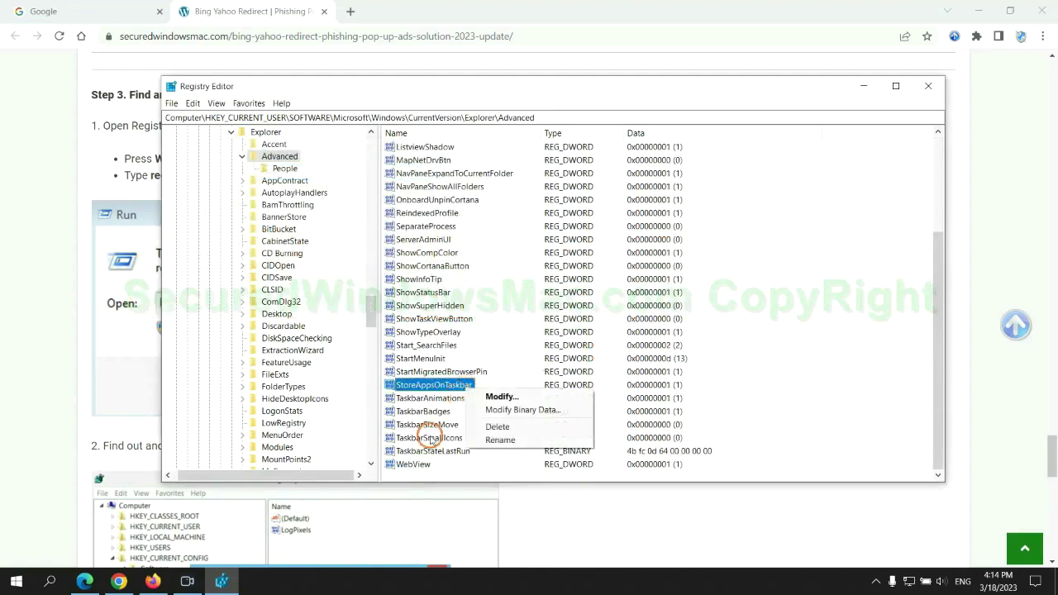
left_click(499, 426)
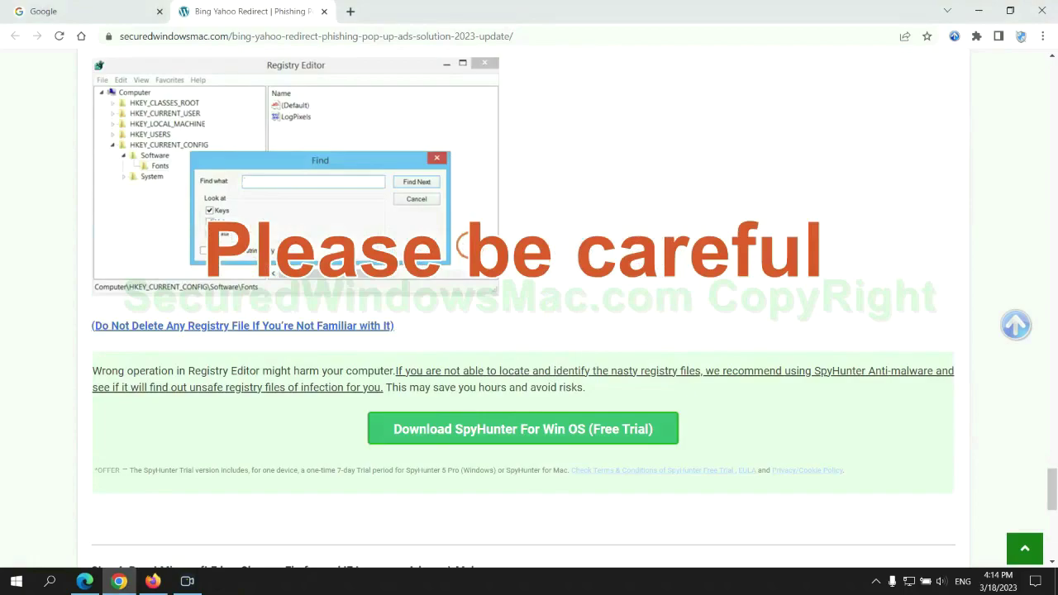
scroll(471, 245, "down", 1)
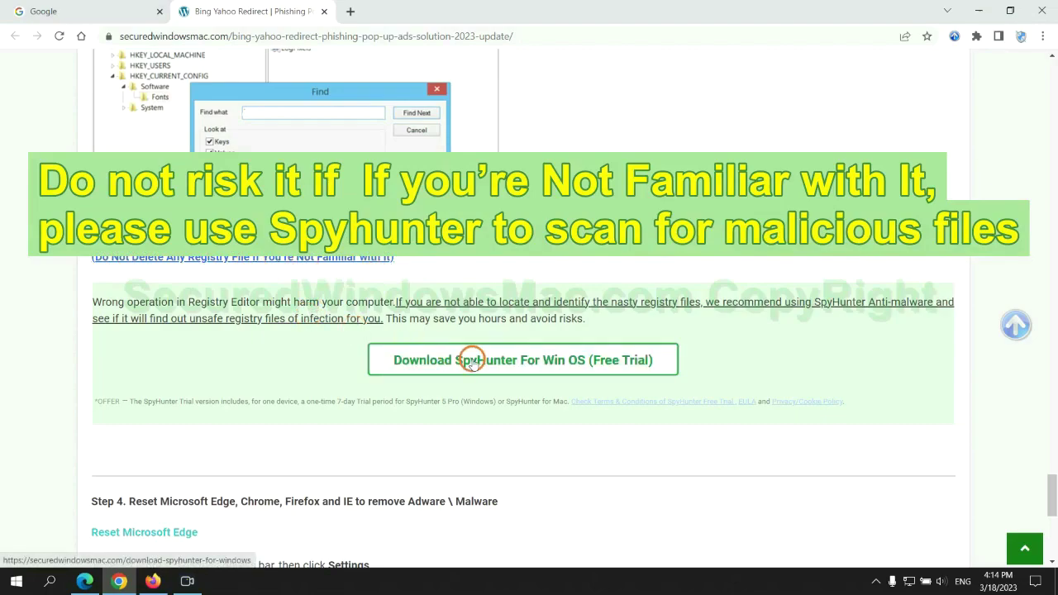
Step: Scroll the guide down to Step 4's instructions for resetting Edge, Chrome and Firefox
scroll(468, 359, "down", 5)
double_click(141, 88)
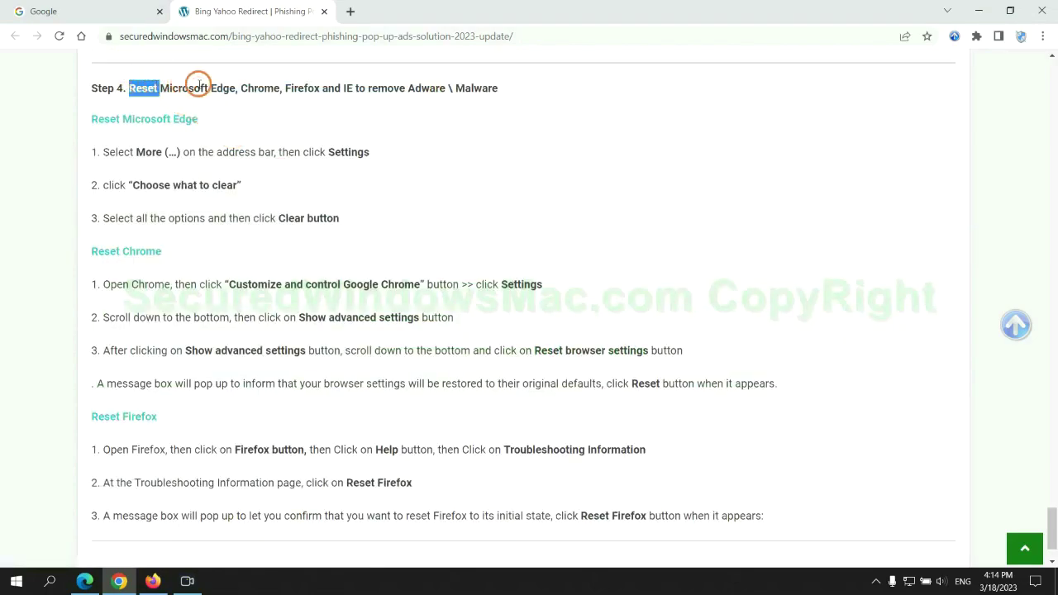
left_click(398, 120)
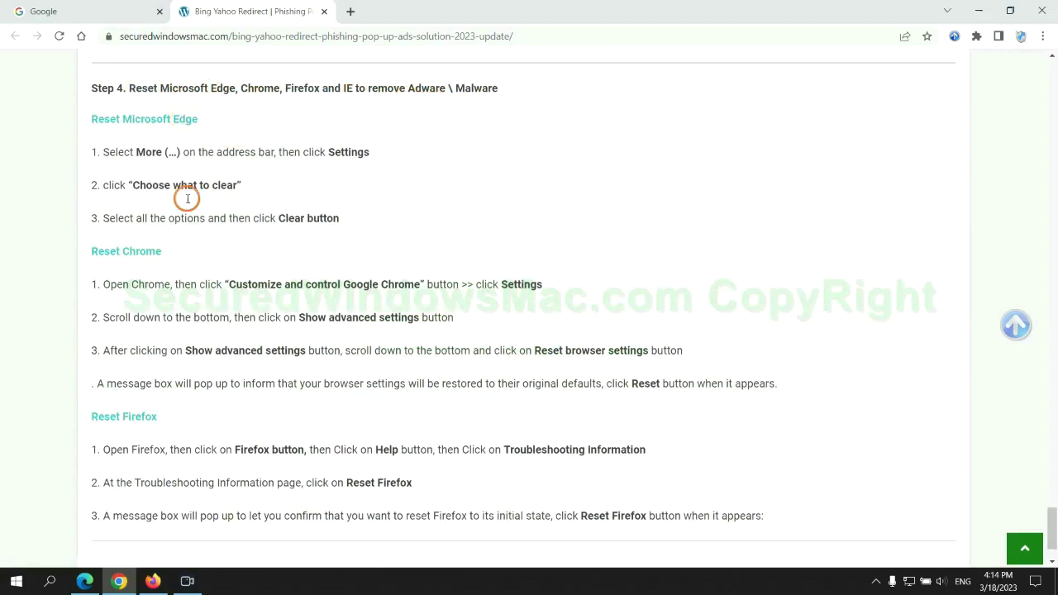
Step: In Edge's Privacy, search, and services settings, open Choose what to clear, then return to Chrome
left_click(83, 579)
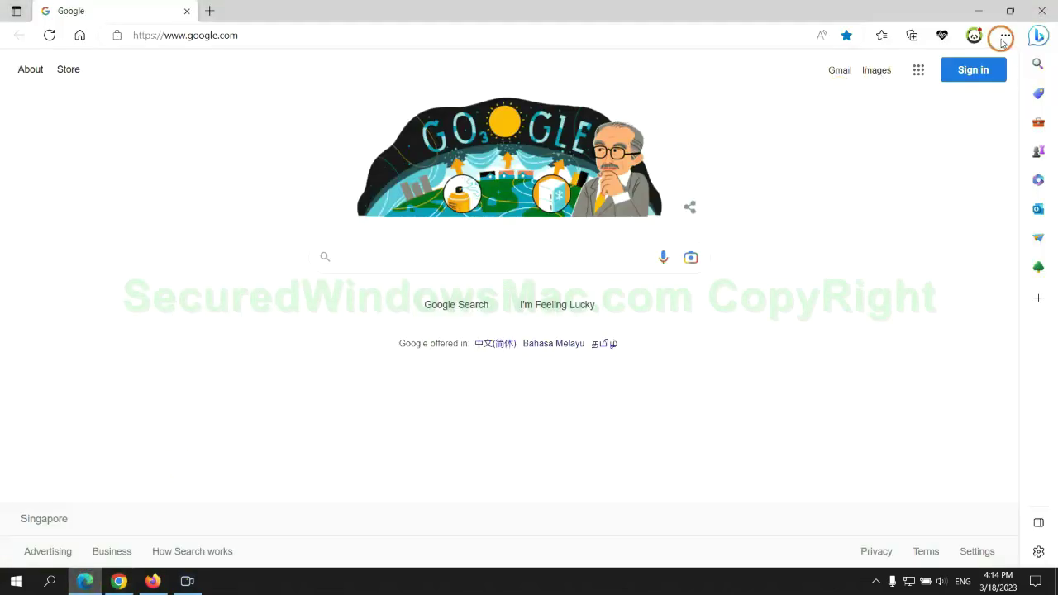
left_click(1003, 41)
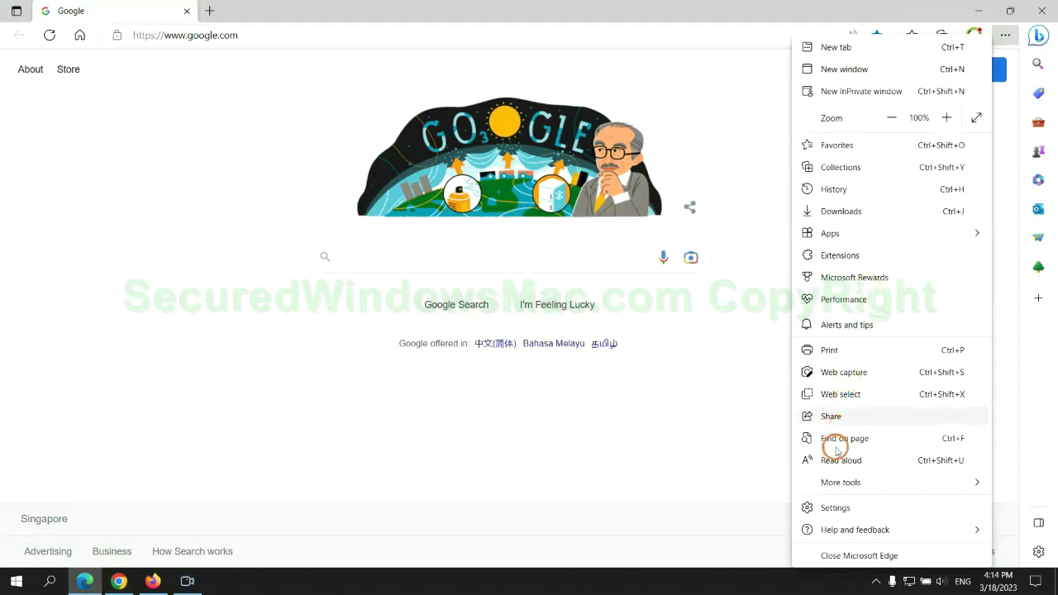
left_click(830, 507)
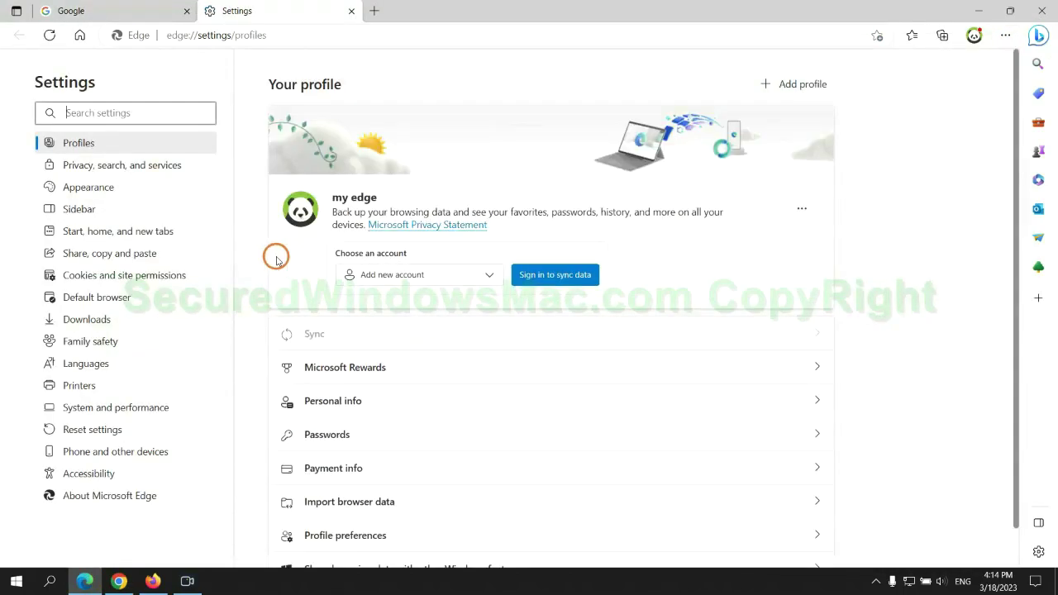
left_click(174, 174)
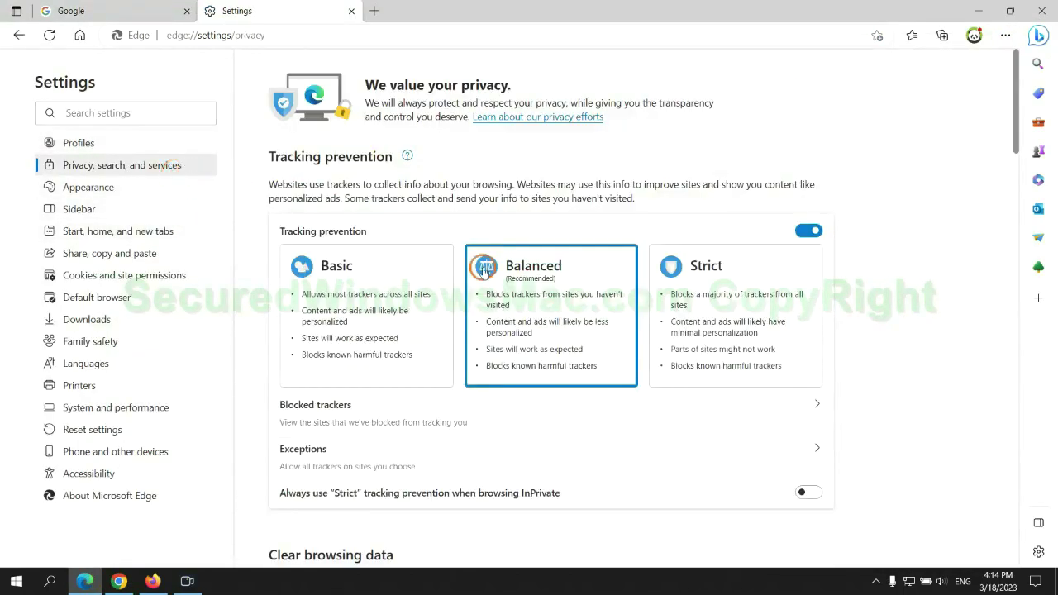
scroll(865, 364, "down", 3)
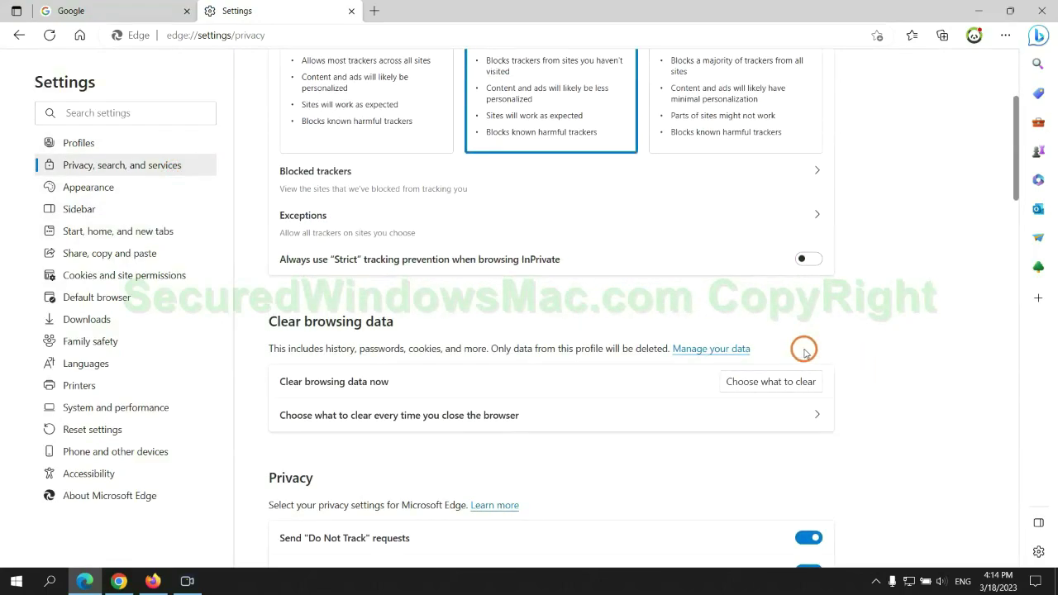
left_click(784, 383)
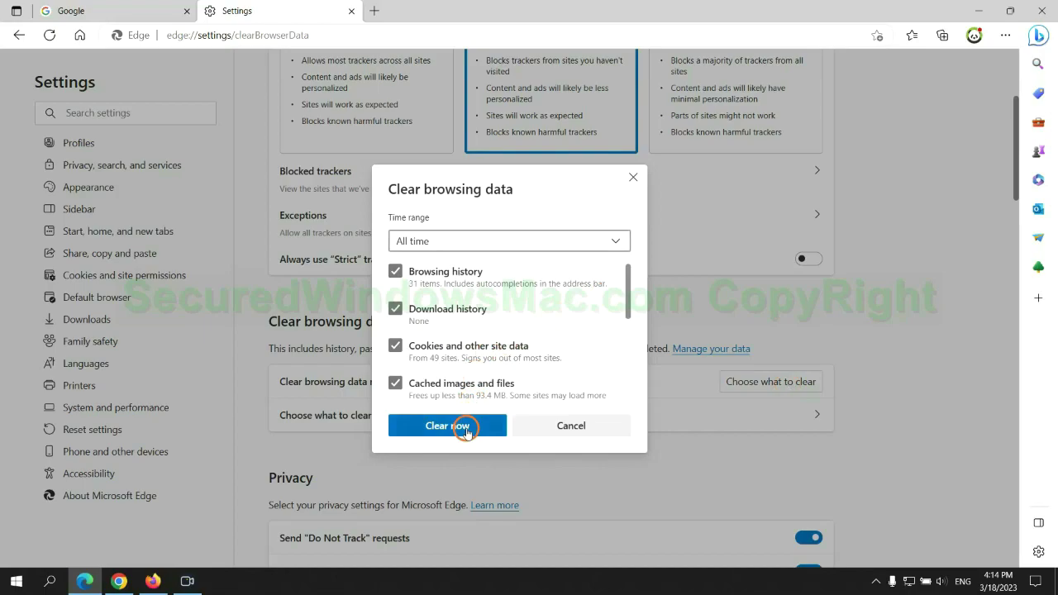
left_click(119, 581)
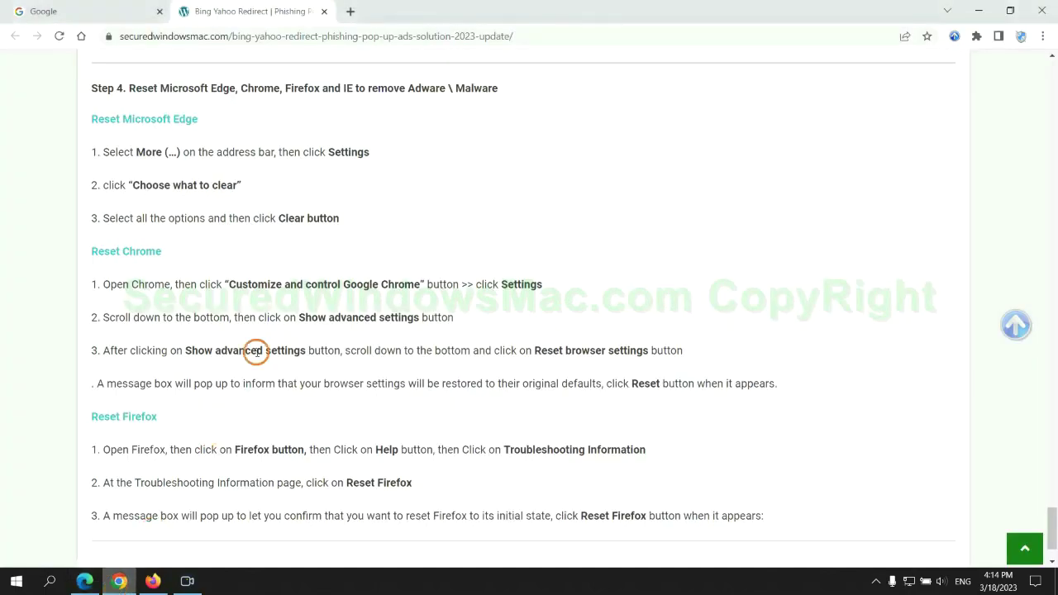
Step: In Chrome Settings, choose Restore settings to their original defaults to show the Reset settings? prompt
left_click(1043, 38)
left_click(916, 271)
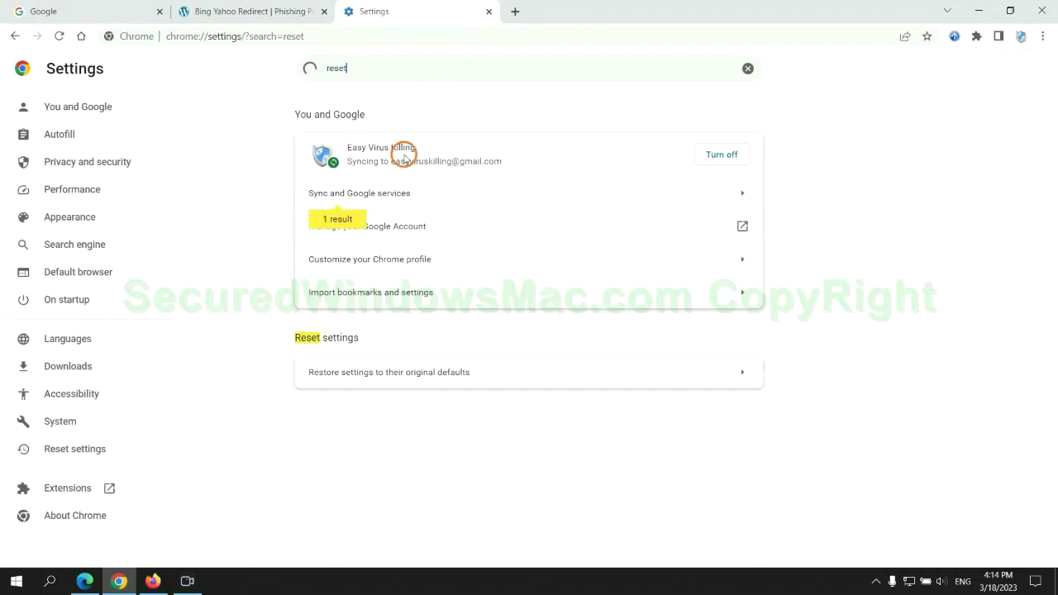
left_click(554, 368)
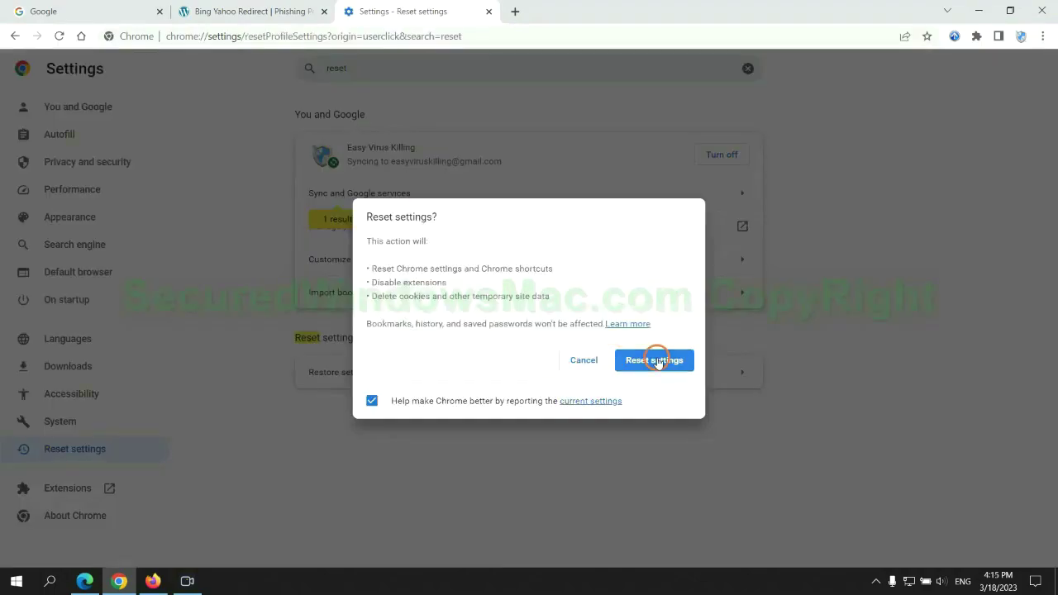
Step: Open Firefox's Troubleshooting Information page, choose Refresh Firefox, then return to the guide's closing note
left_click(153, 580)
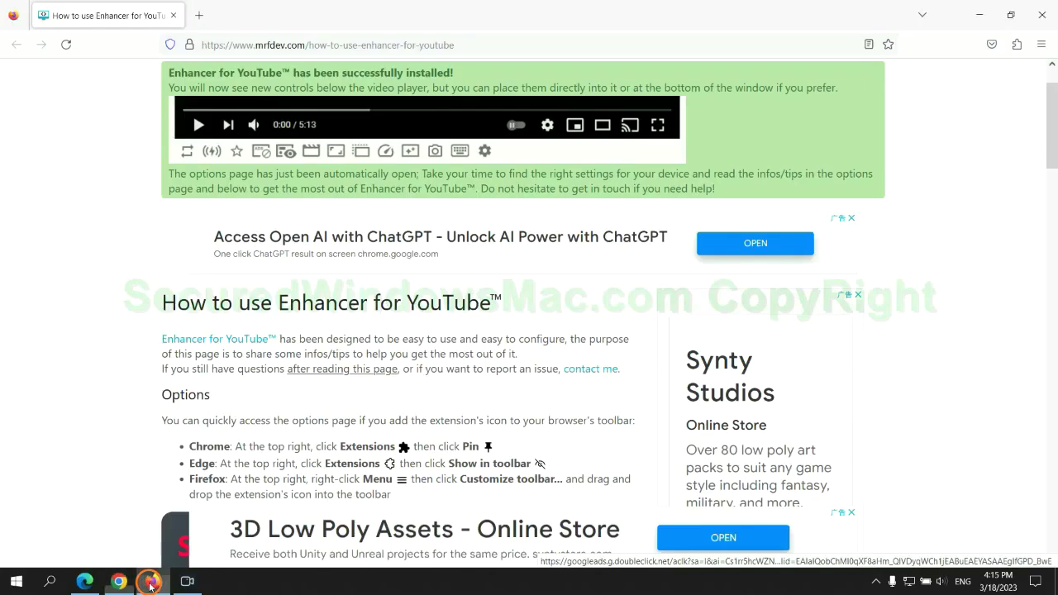
left_click(1040, 46)
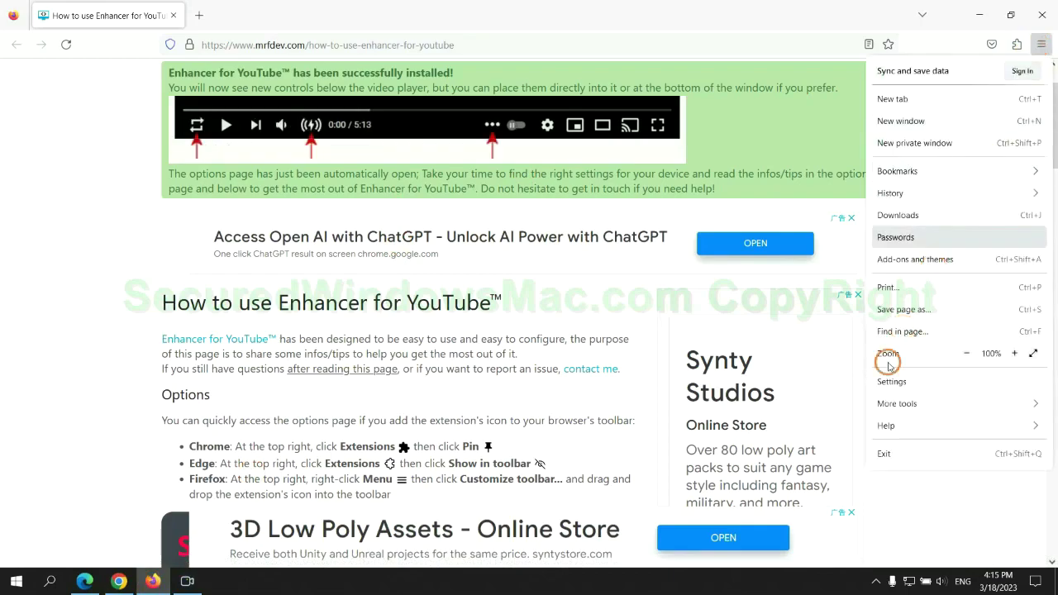
left_click(900, 425)
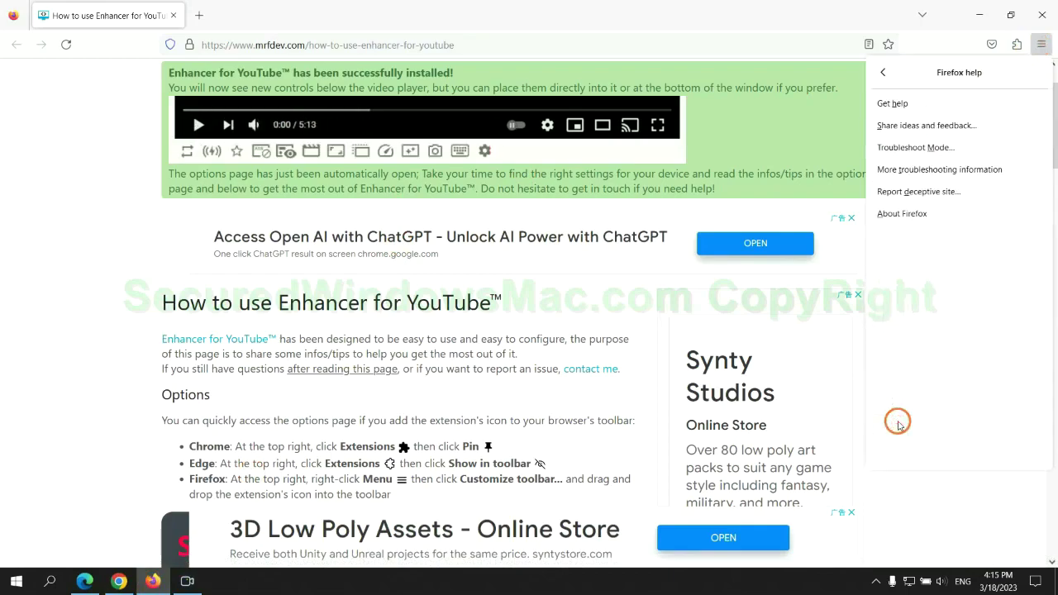
left_click(943, 171)
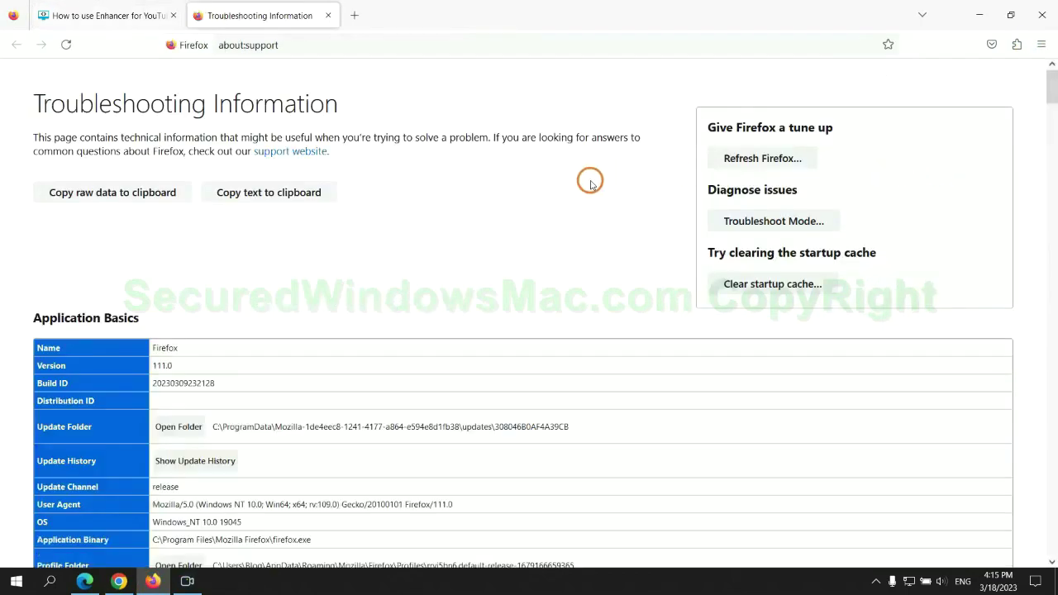
left_click(733, 158)
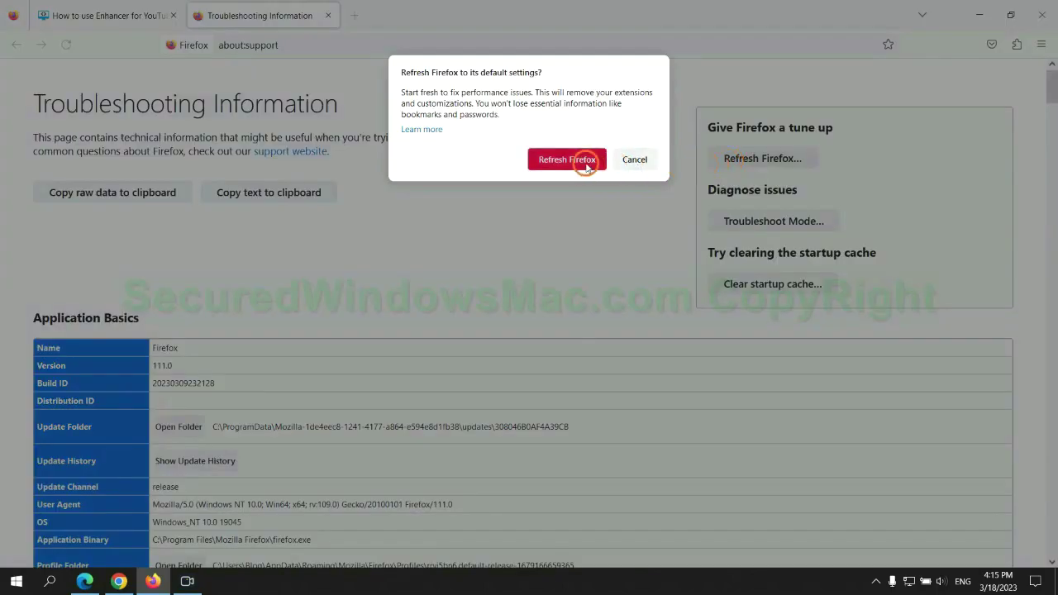
left_click(119, 581)
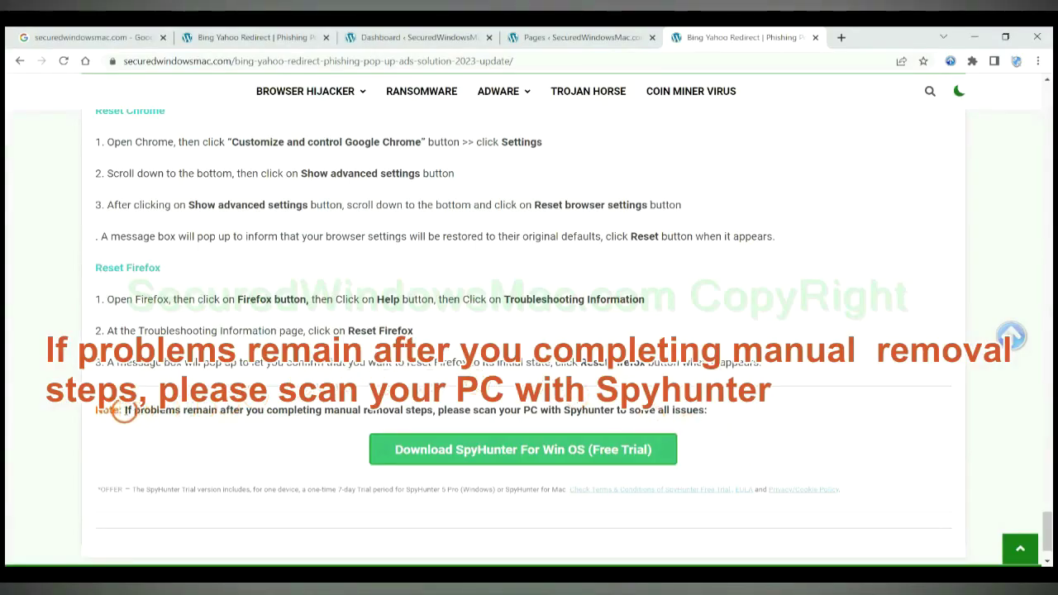
left_click_drag(124, 410, 234, 416)
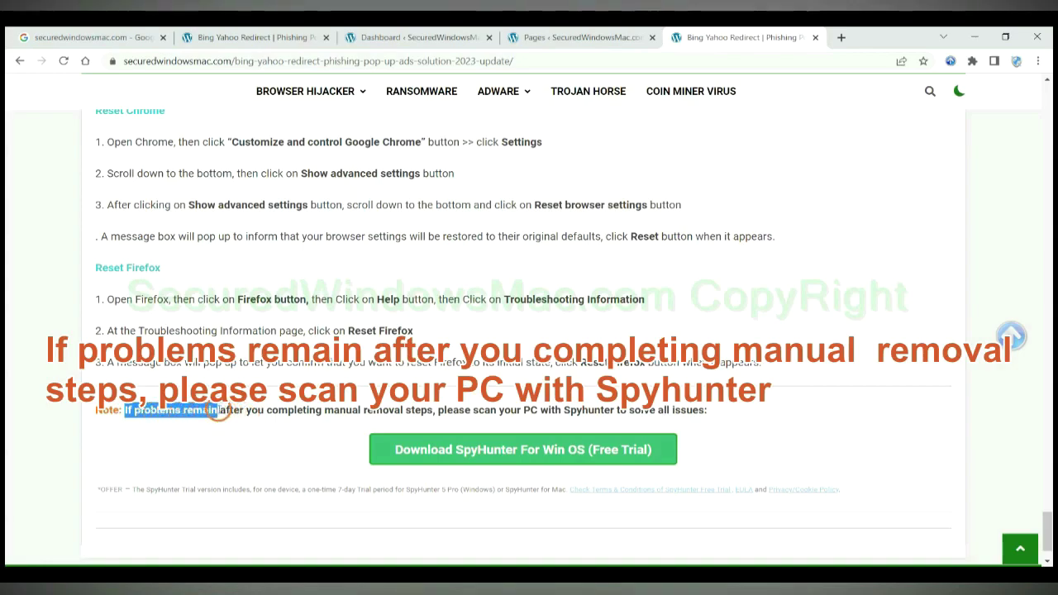